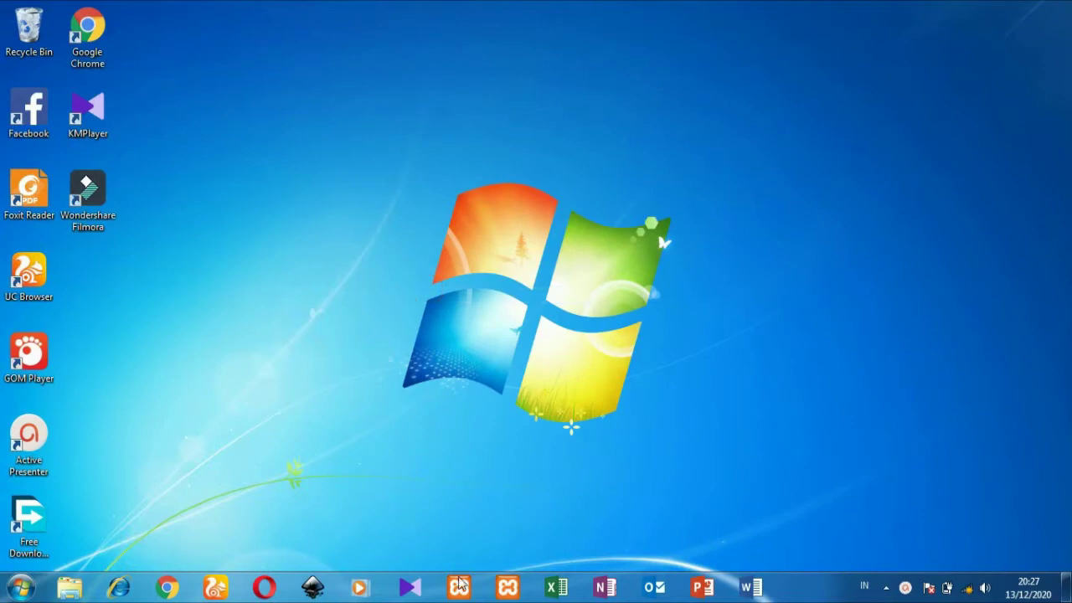
Step: Start Apache and MySQL in the XAMPP Control Panel, then minimize it
left_click(459, 591)
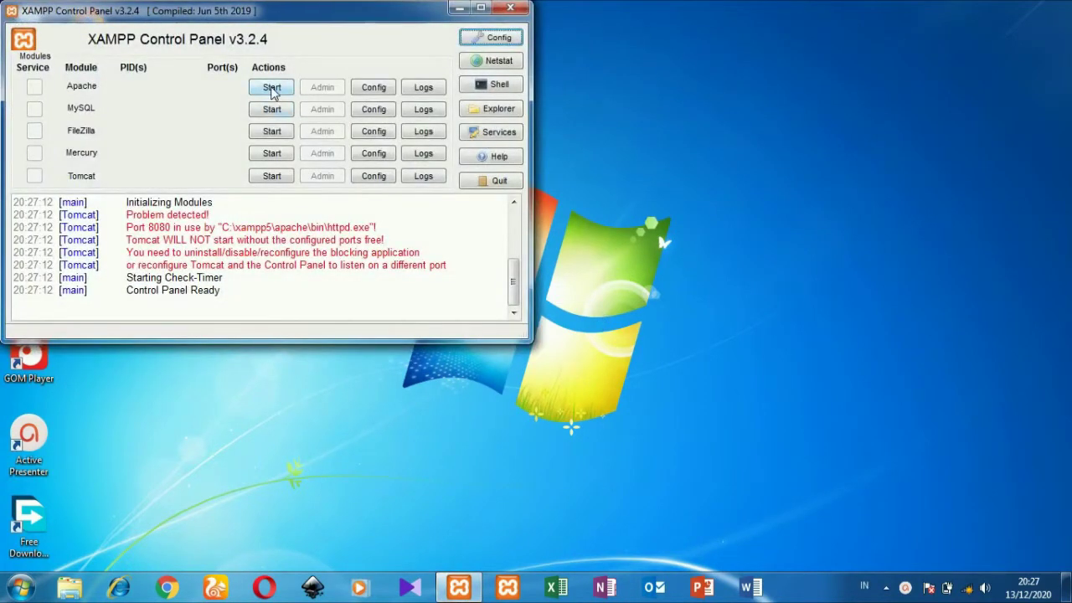
left_click(270, 89)
left_click(270, 110)
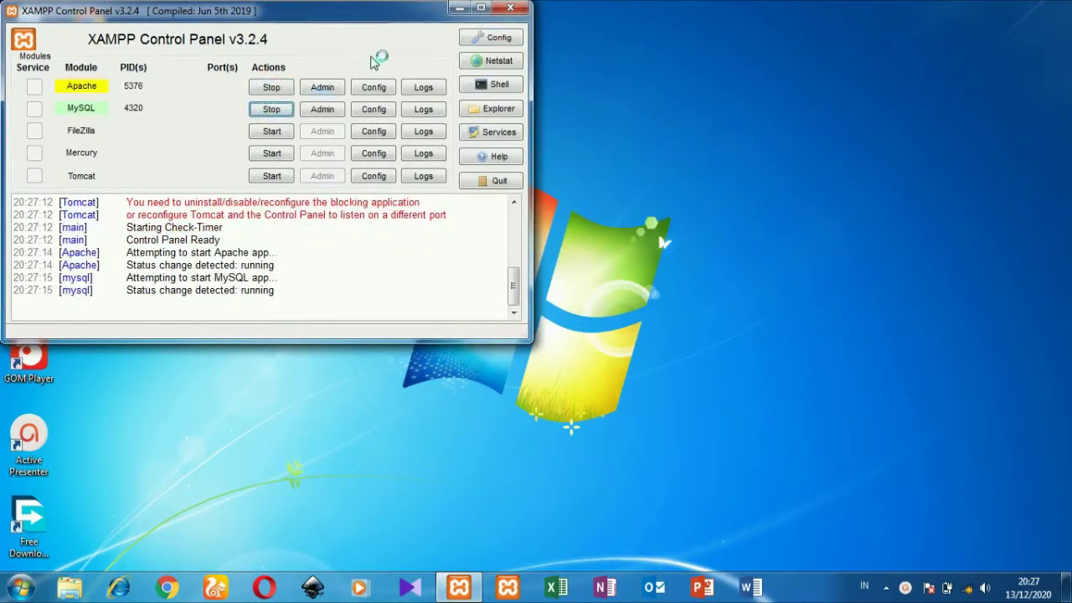
left_click(459, 10)
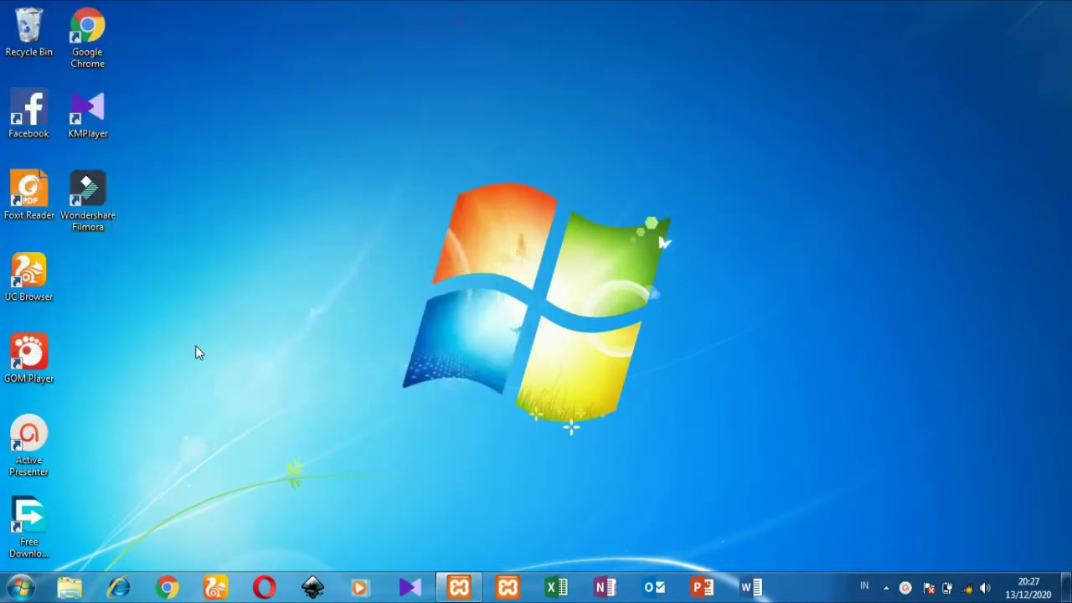
Step: Launch Sublime Text 3 and open the C:\xampp\htdocs\Bimbingan-Online-master folder
left_click(20, 589)
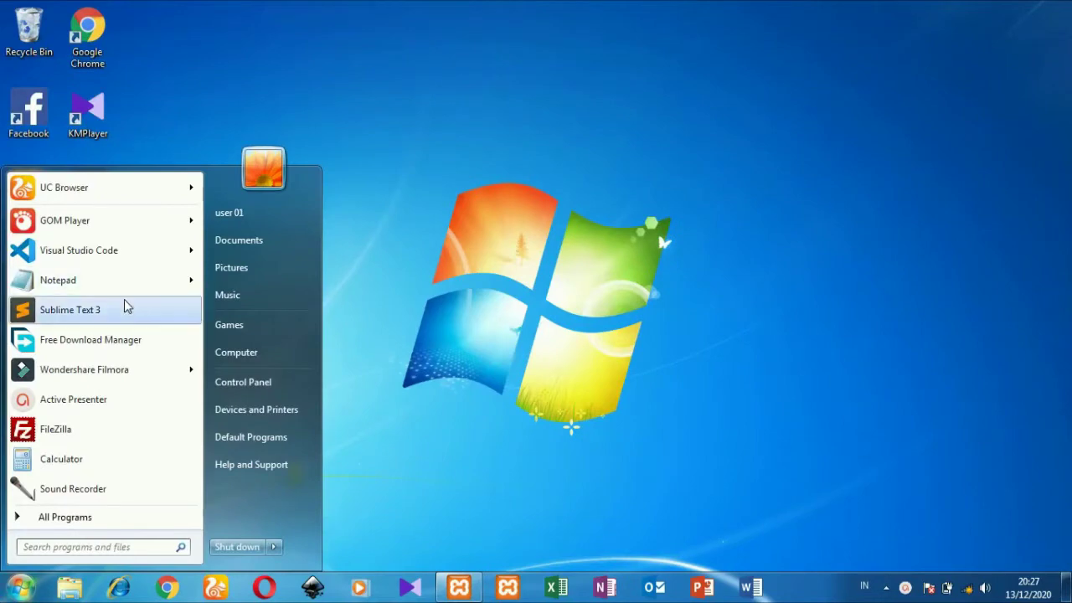
left_click(122, 309)
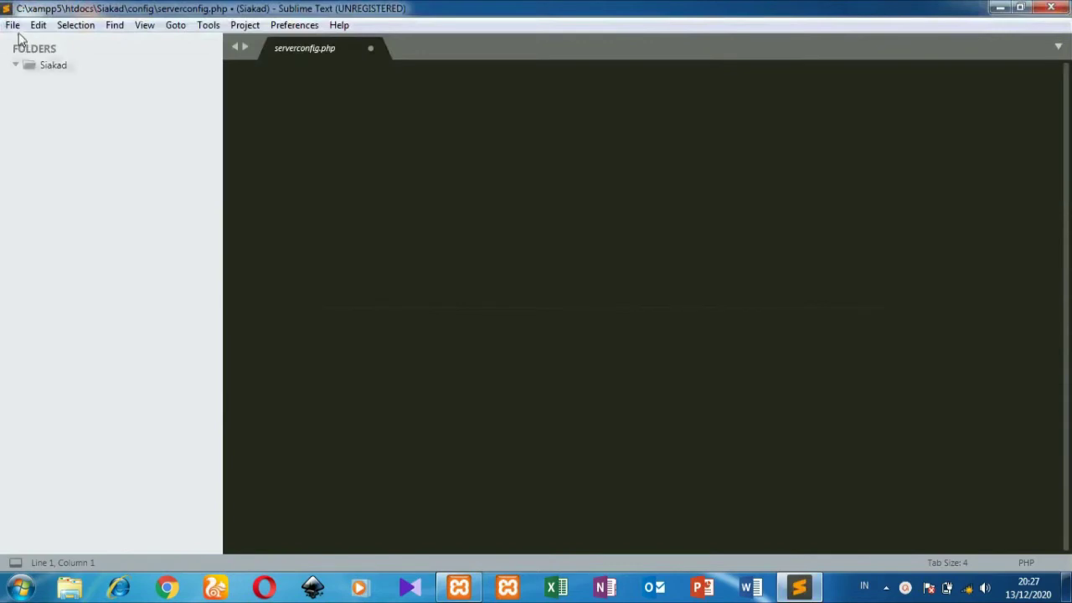
left_click(12, 25)
left_click(53, 79)
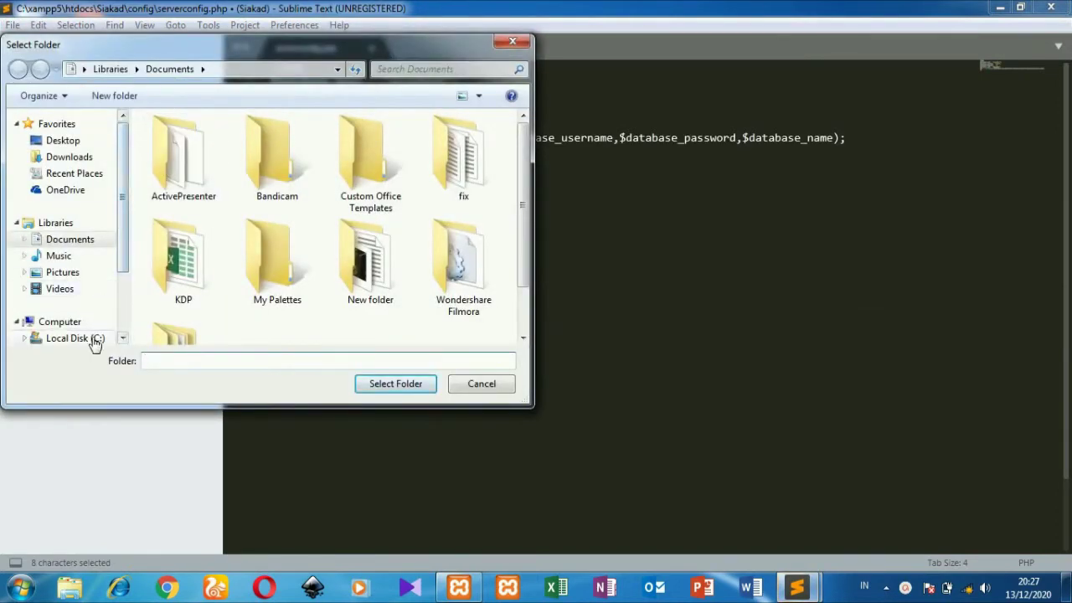
left_click(95, 339)
left_click(186, 276)
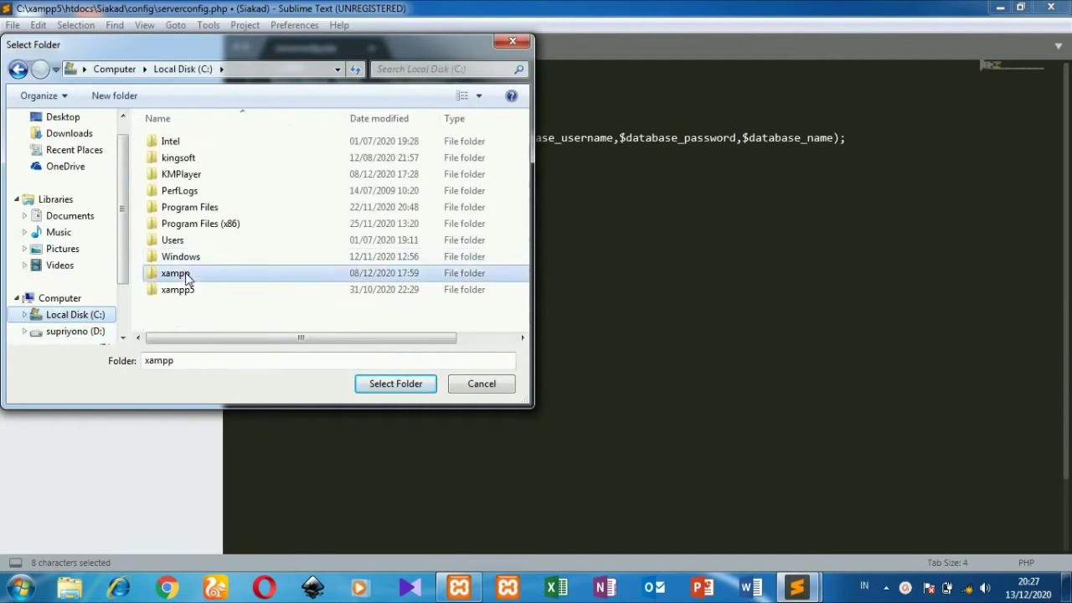
double_click(186, 277)
double_click(255, 227)
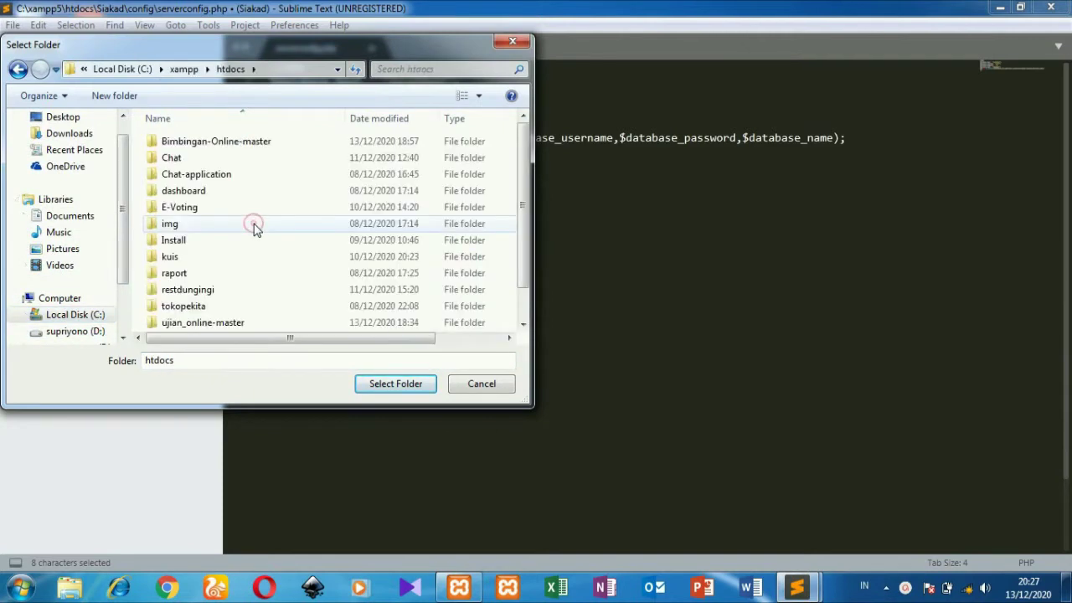
left_click(372, 141)
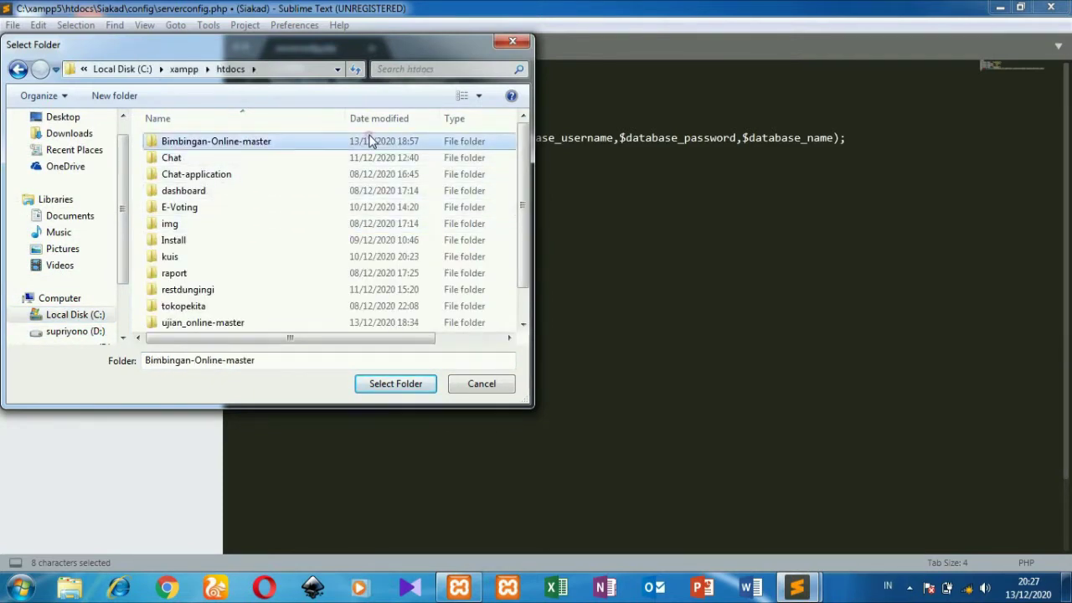
left_click(368, 383)
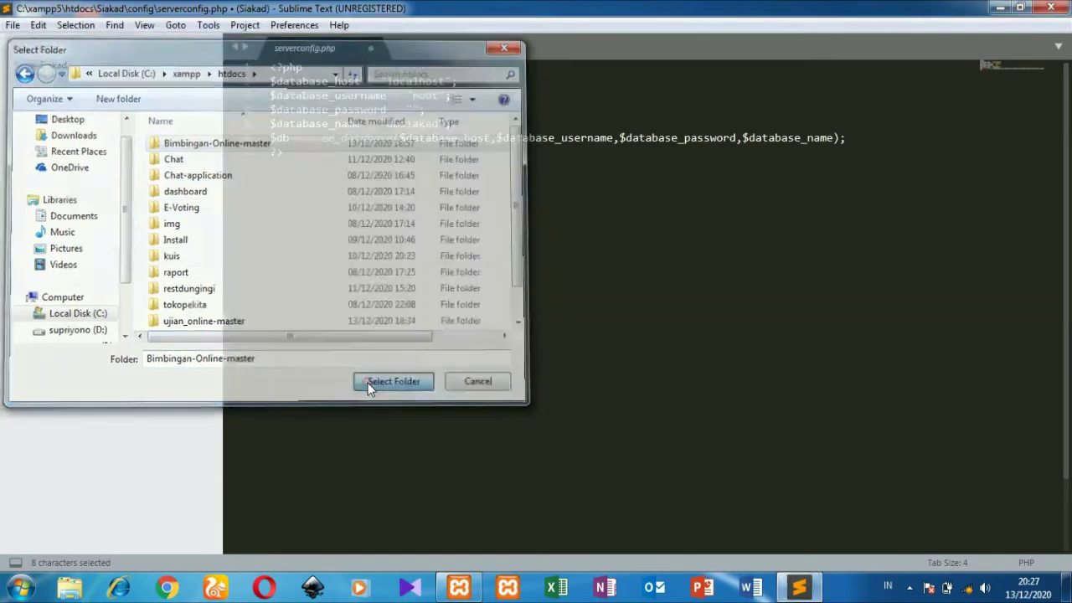
Step: Close the old Siakad editor window without saving, and maximize the project window
left_click(1048, 7)
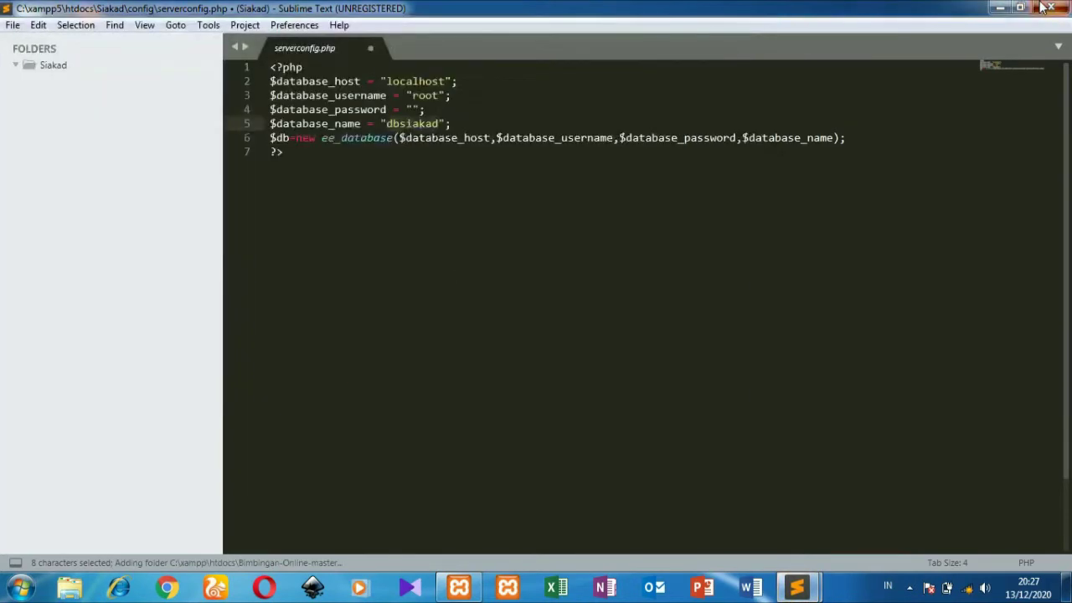
left_click(1046, 7)
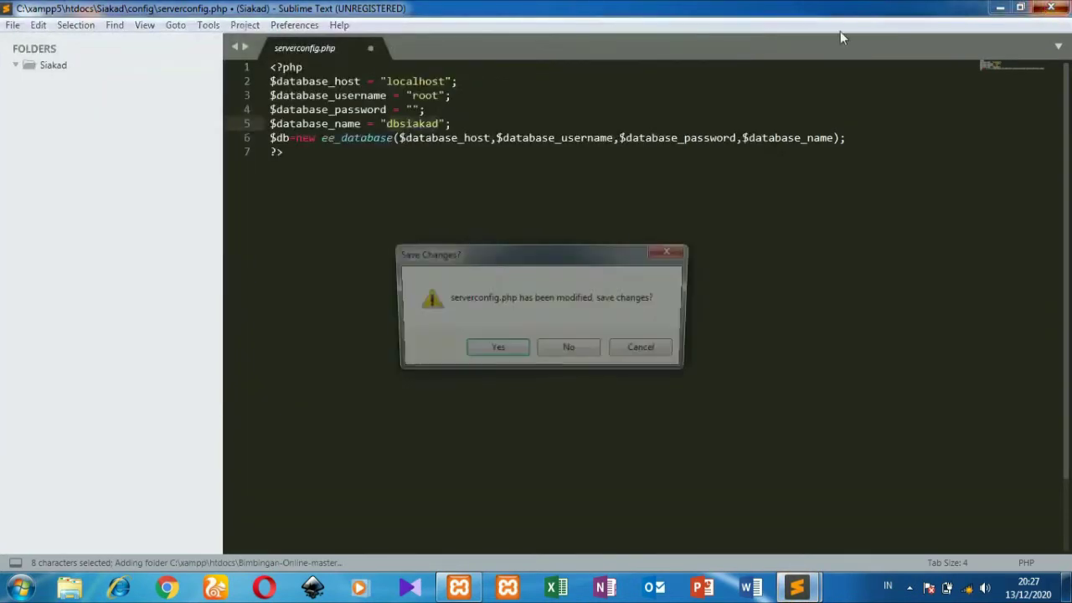
left_click(549, 349)
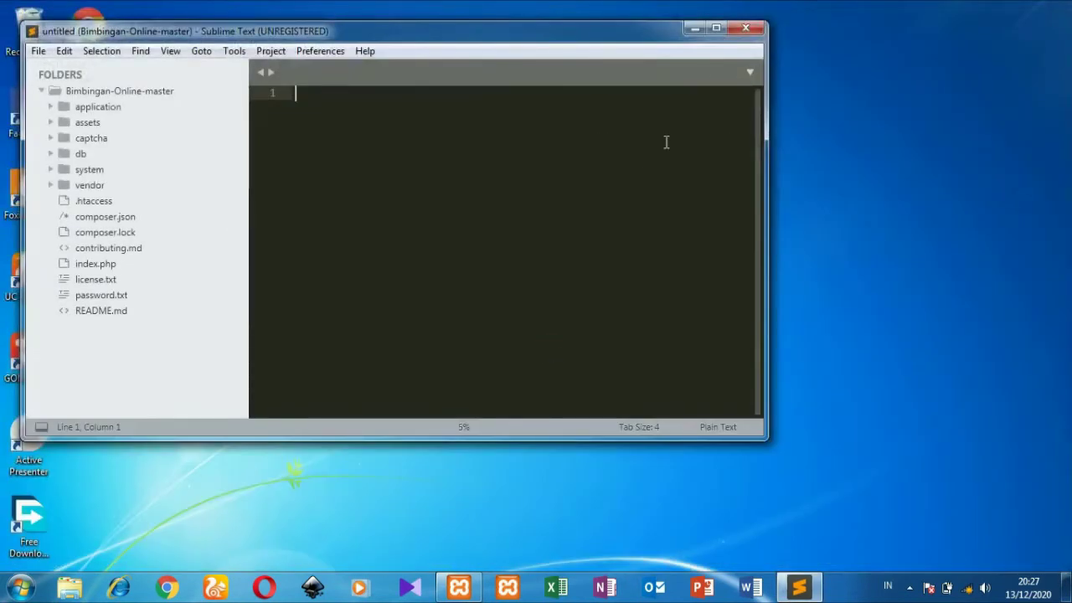
left_click(716, 28)
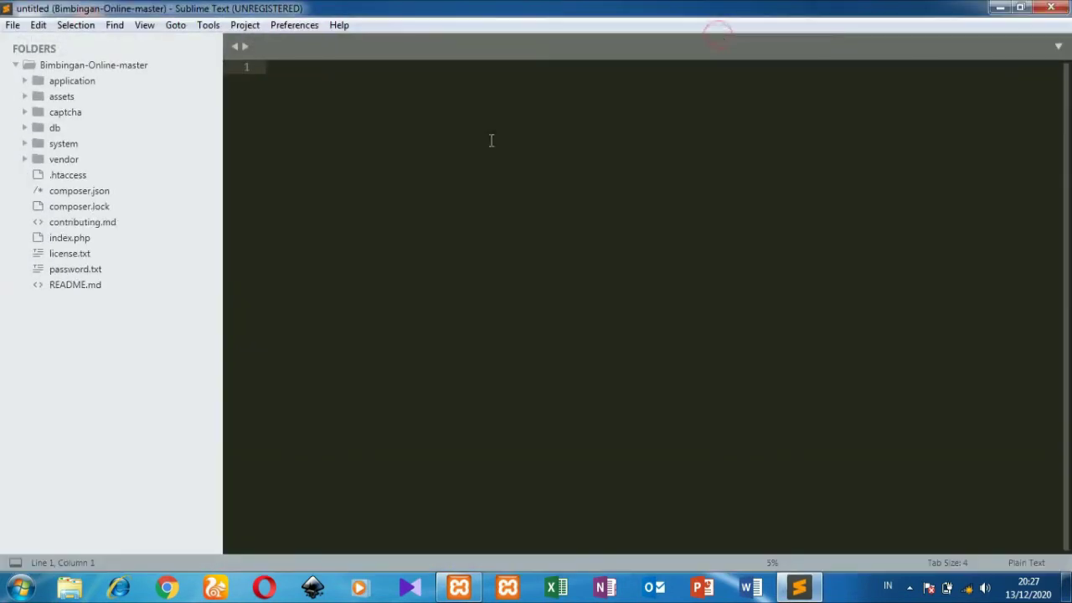
Step: Open localhost/phpmyadmin in Chrome
left_click(168, 588)
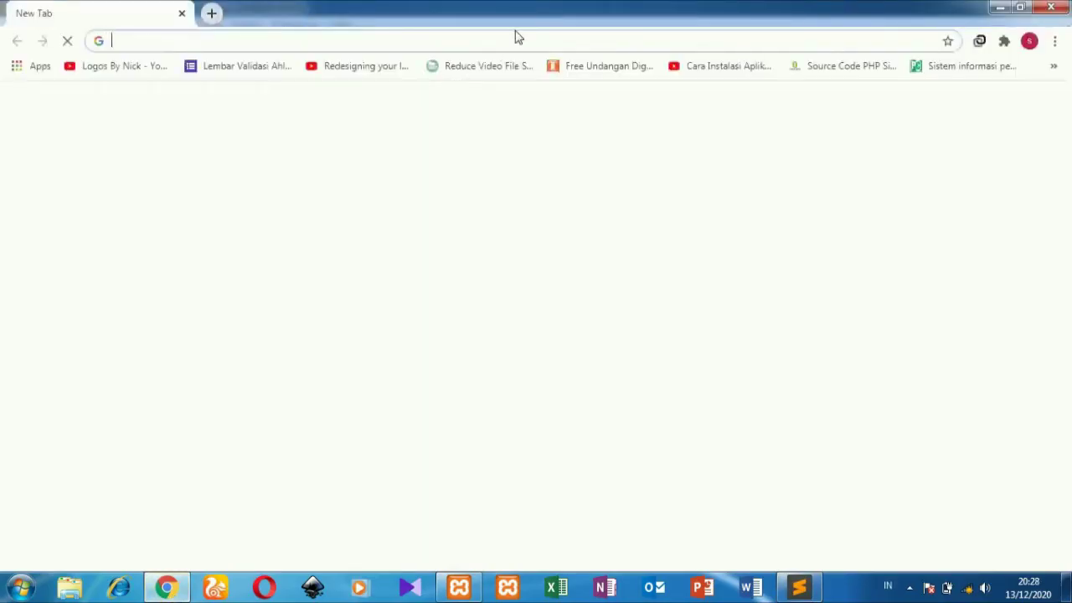
type("localhost/phpmyadm")
key("Return")
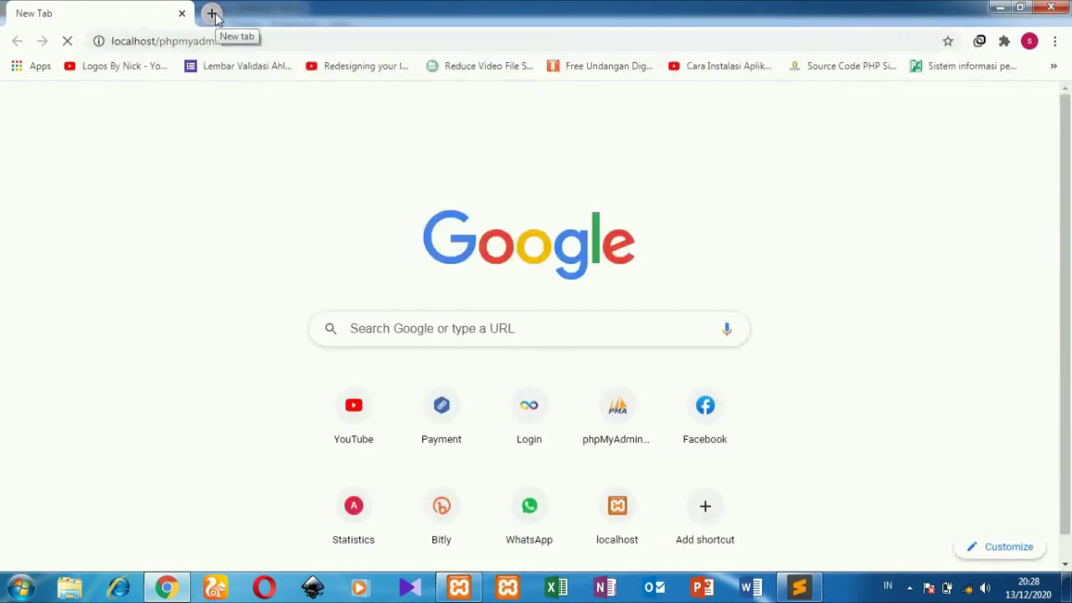
Step: Load localhost/Bimbingan-Online-master/auth/login in a new tab
left_click(213, 14)
type("localhost/phpmyadmin")
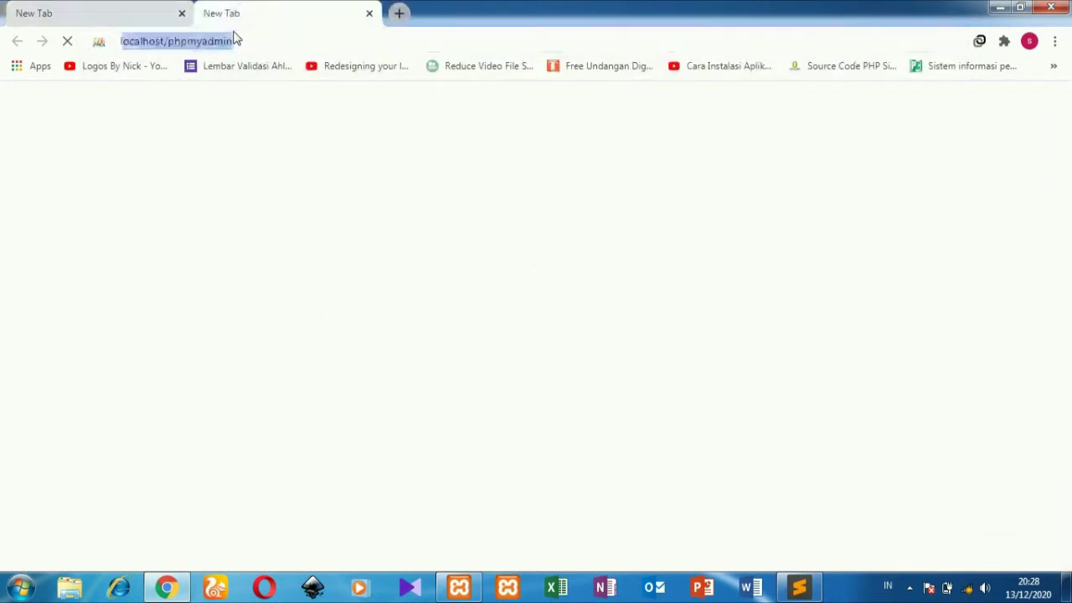
left_click_drag(246, 40, 172, 41)
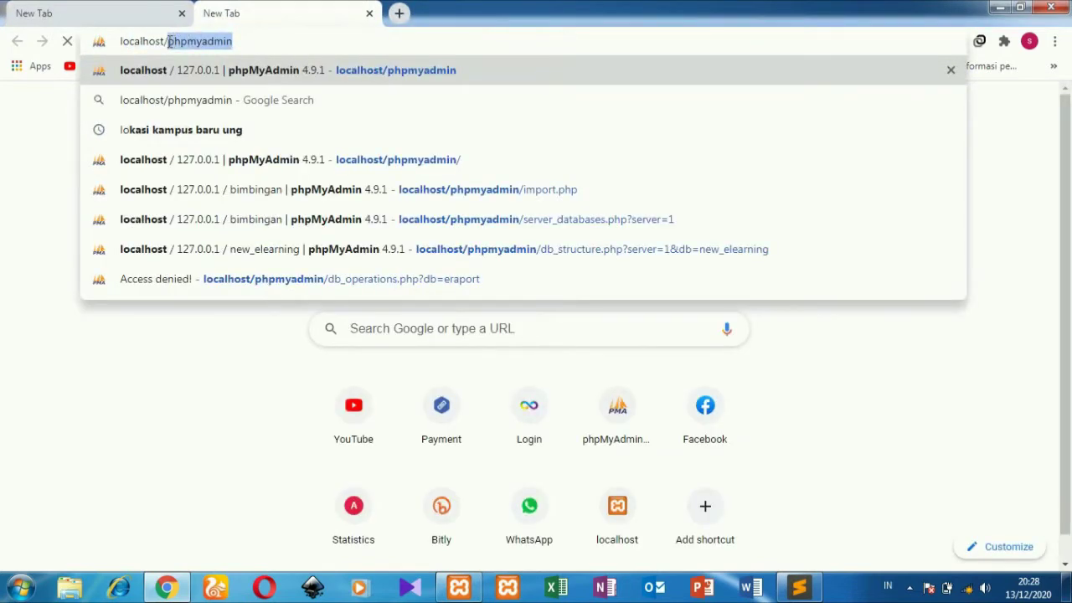
type("b")
key("Return")
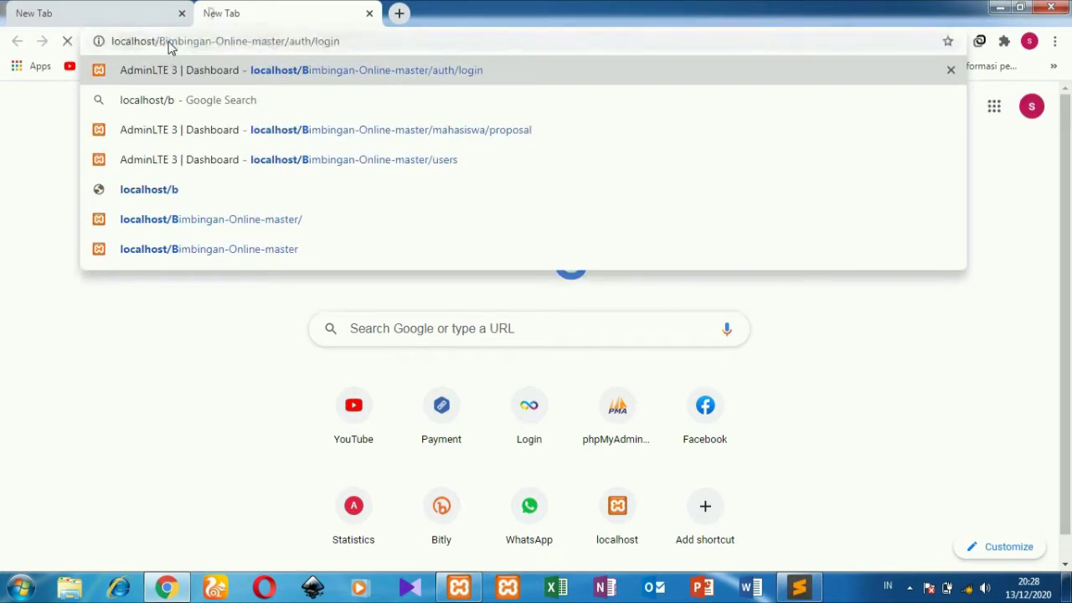
Step: Check the XAMPP server status and note the unknown database 'bimbingan' error
left_click(142, 6)
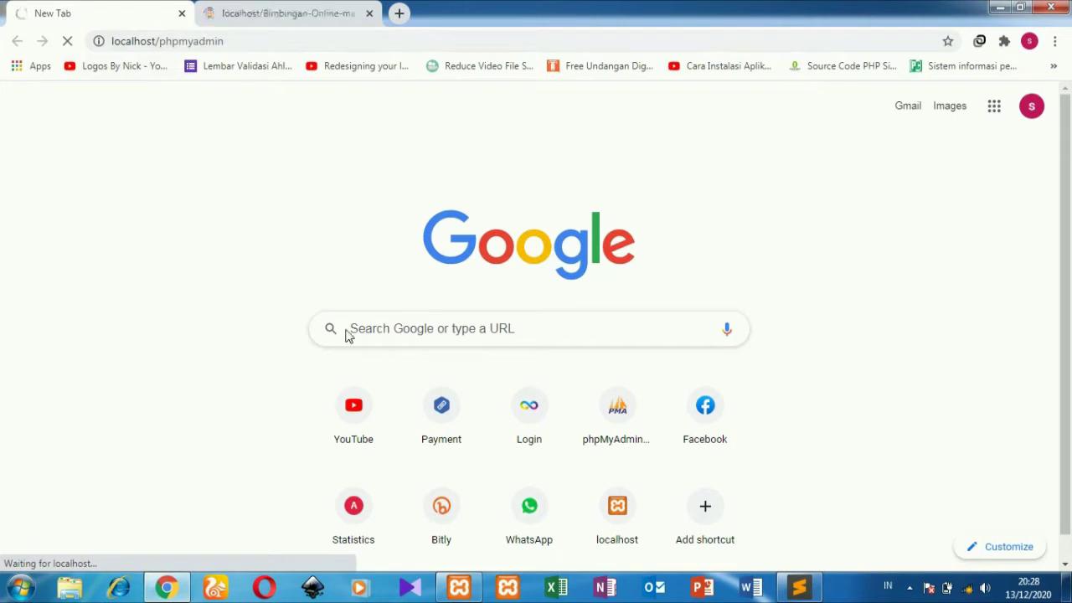
left_click(459, 587)
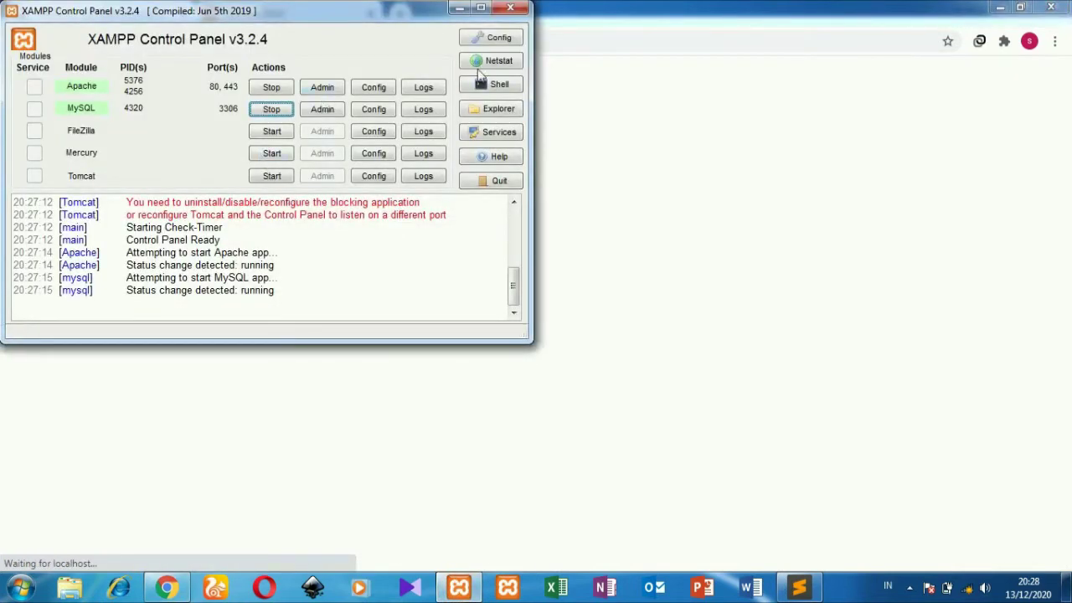
left_click(612, 20)
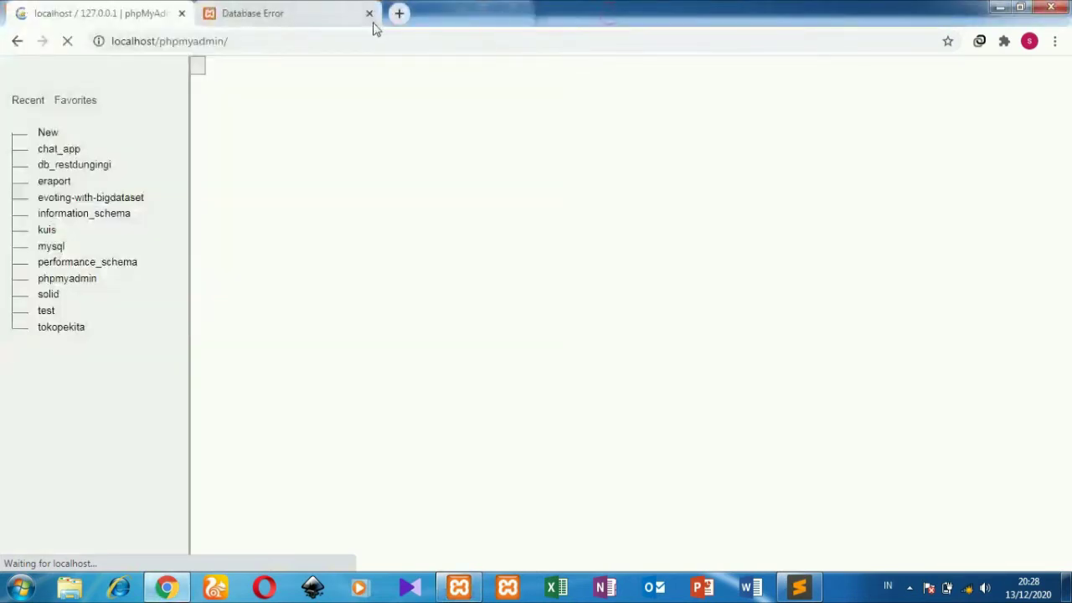
left_click(293, 8)
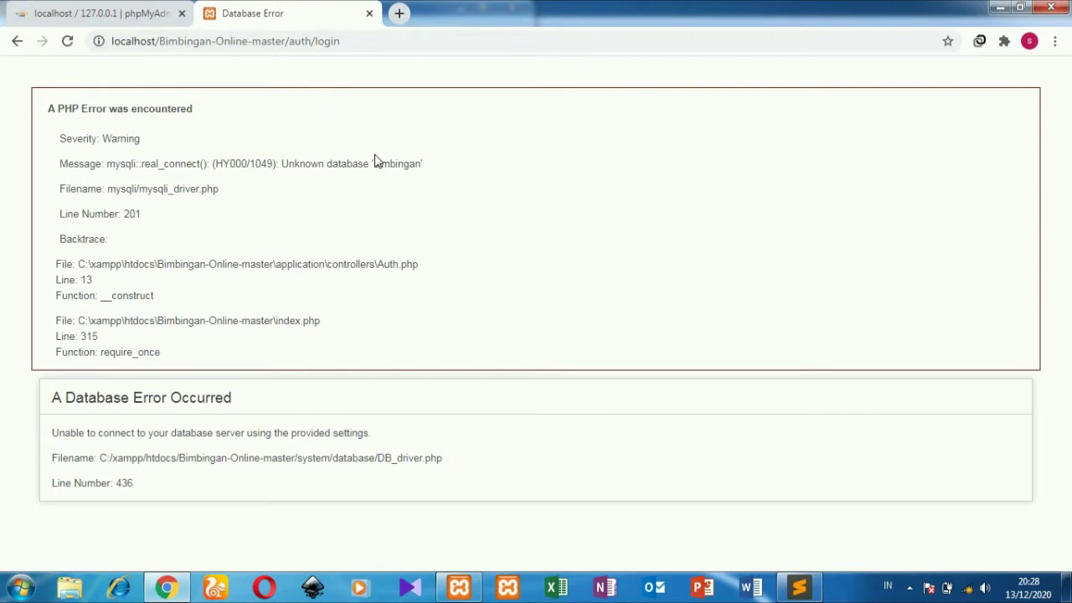
left_click_drag(375, 164, 420, 164)
Step: Create an empty database named bimbingan with the default collation
left_click(122, 10)
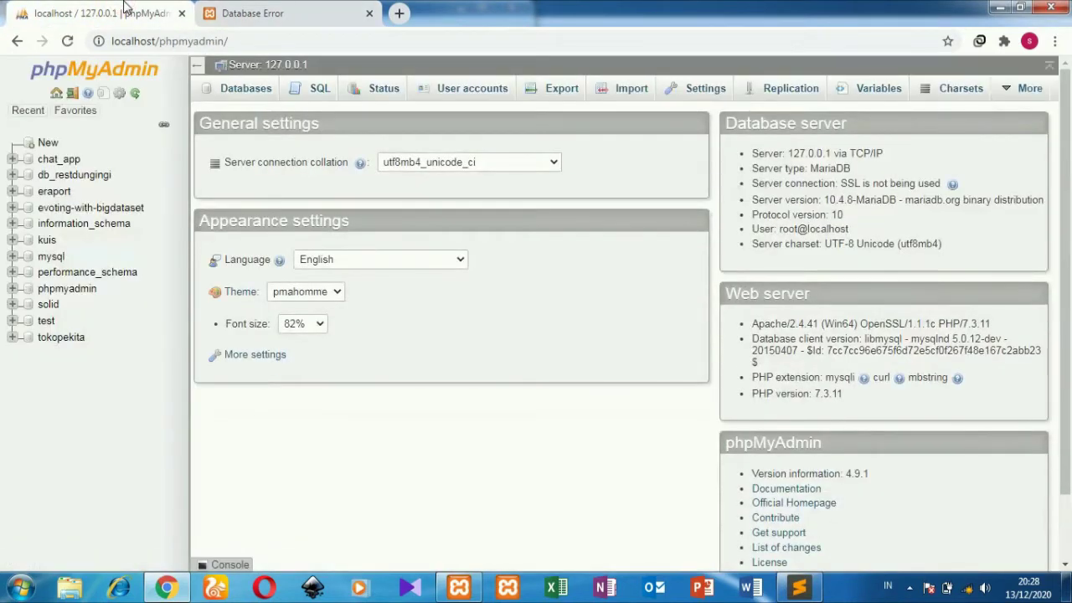
left_click(49, 143)
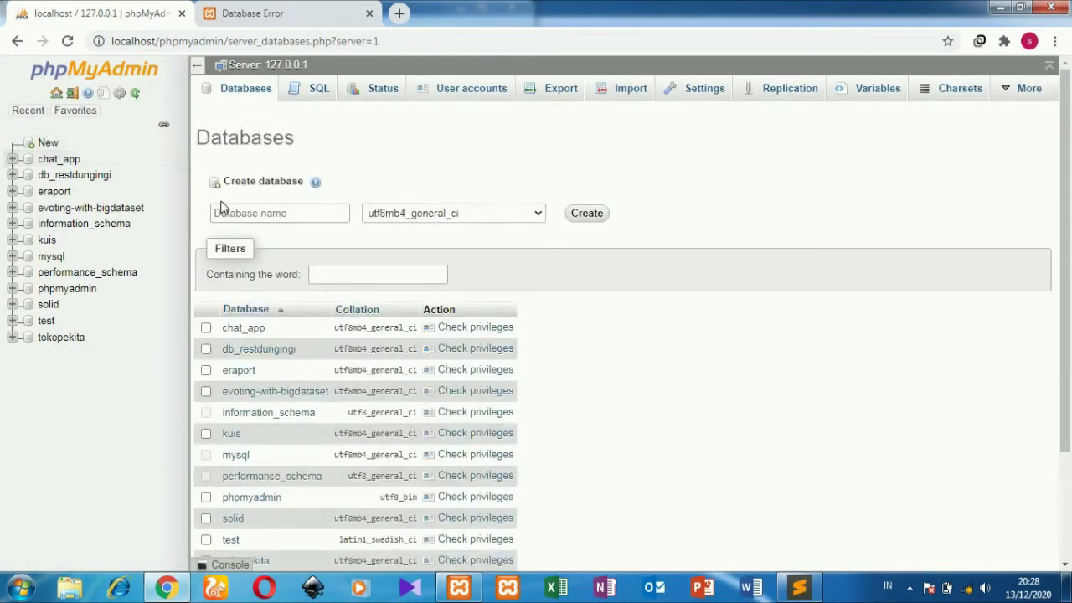
left_click(233, 213)
left_click(243, 327)
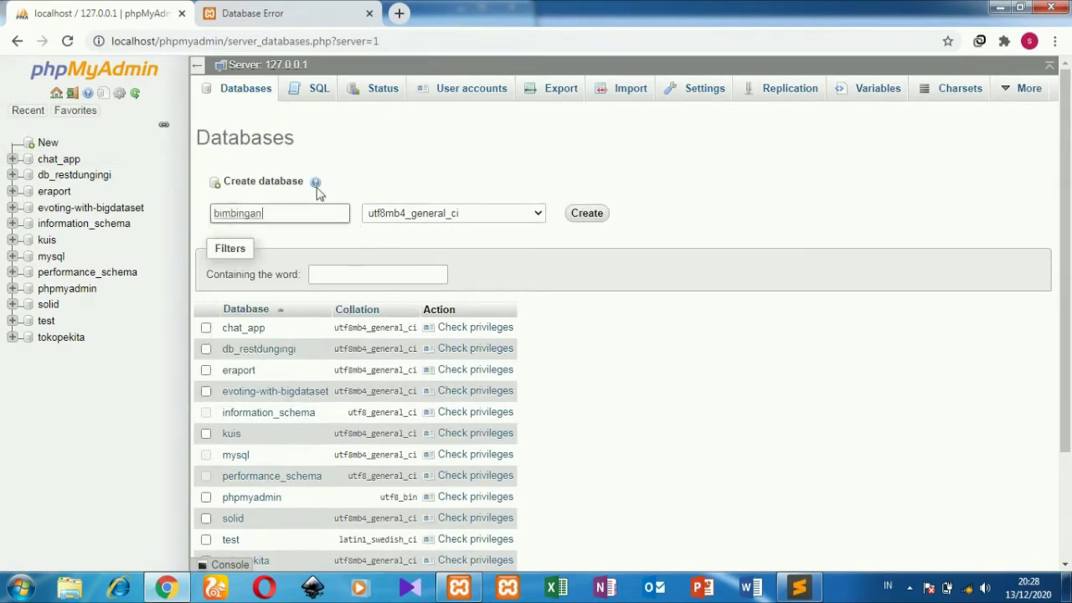
left_click(426, 220)
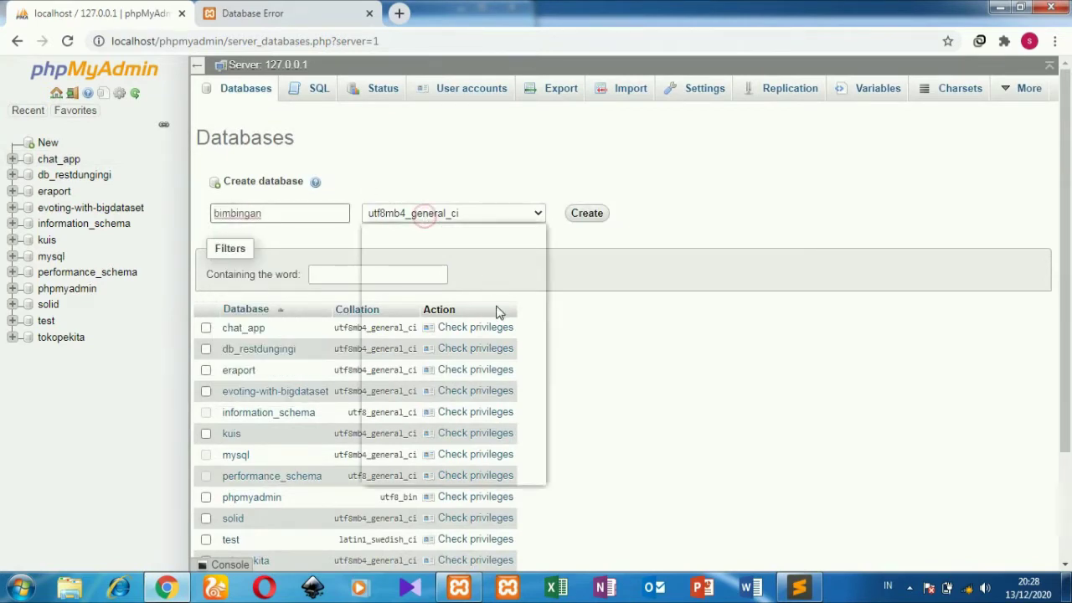
scroll(539, 451, "up", 20)
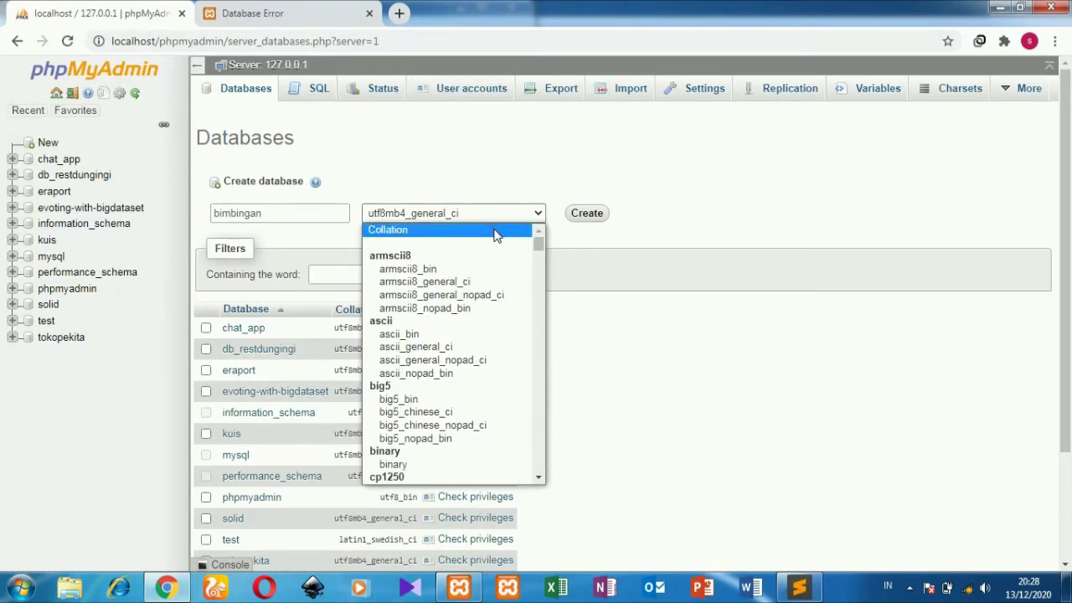
left_click(494, 232)
left_click(592, 215)
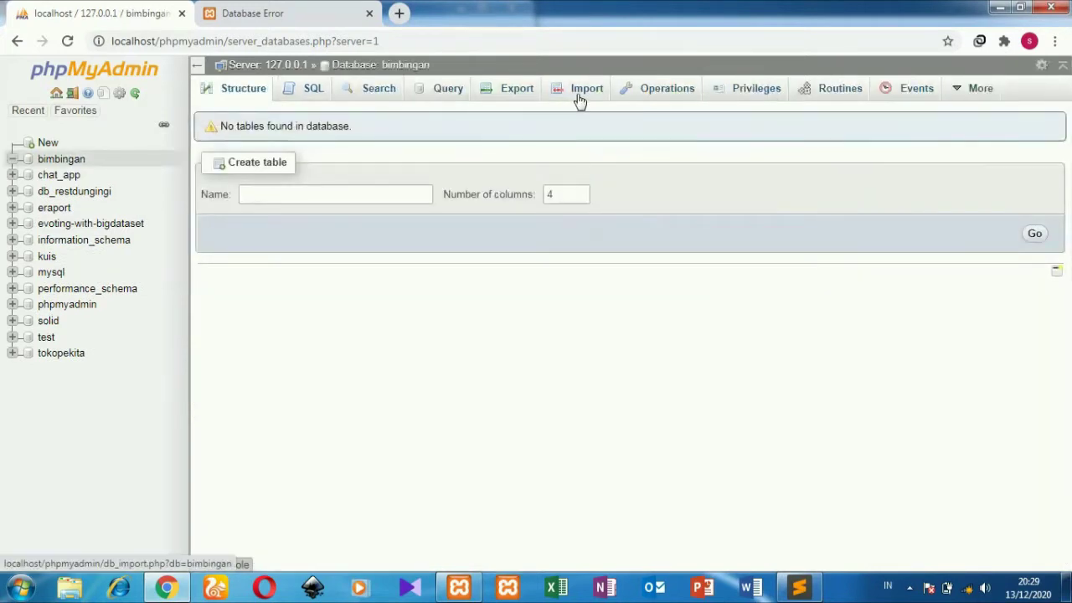
Step: Import bimbingan.sql from the project's db folder into the bimbingan database
left_click(578, 99)
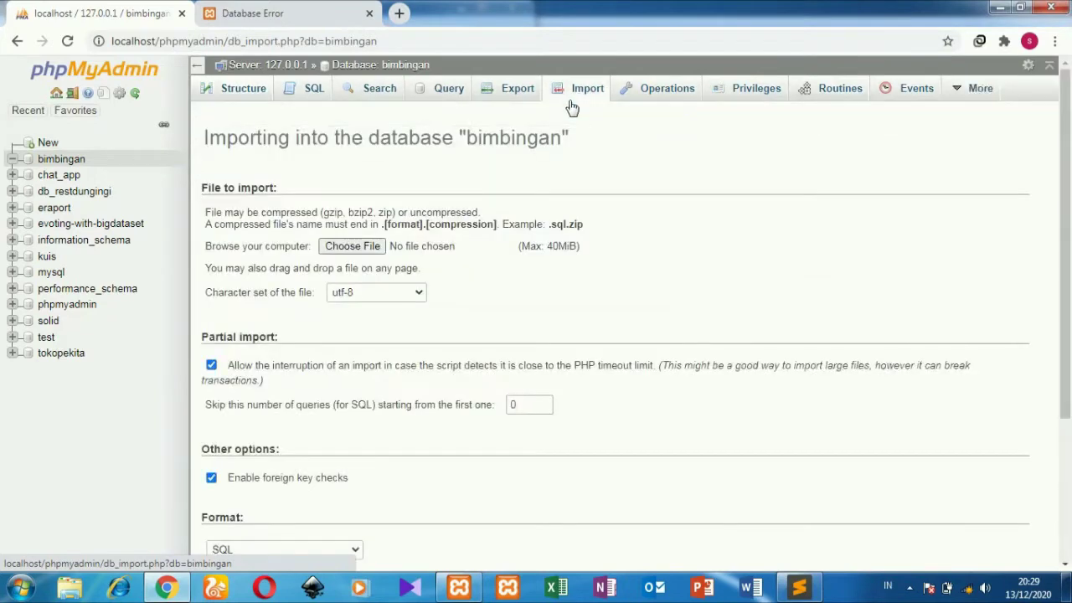
left_click(374, 250)
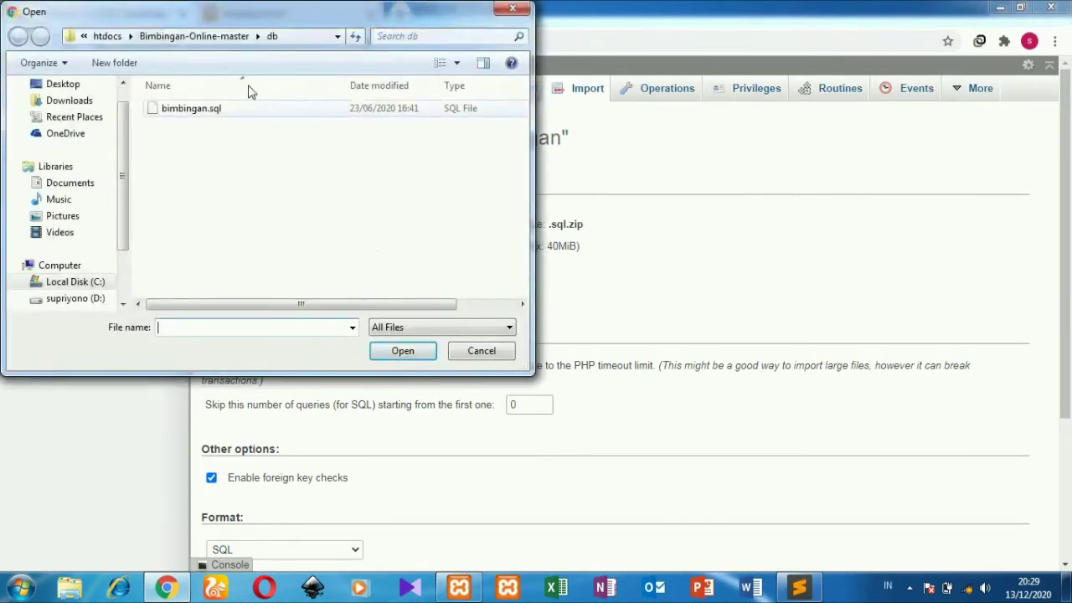
left_click(195, 36)
double_click(203, 161)
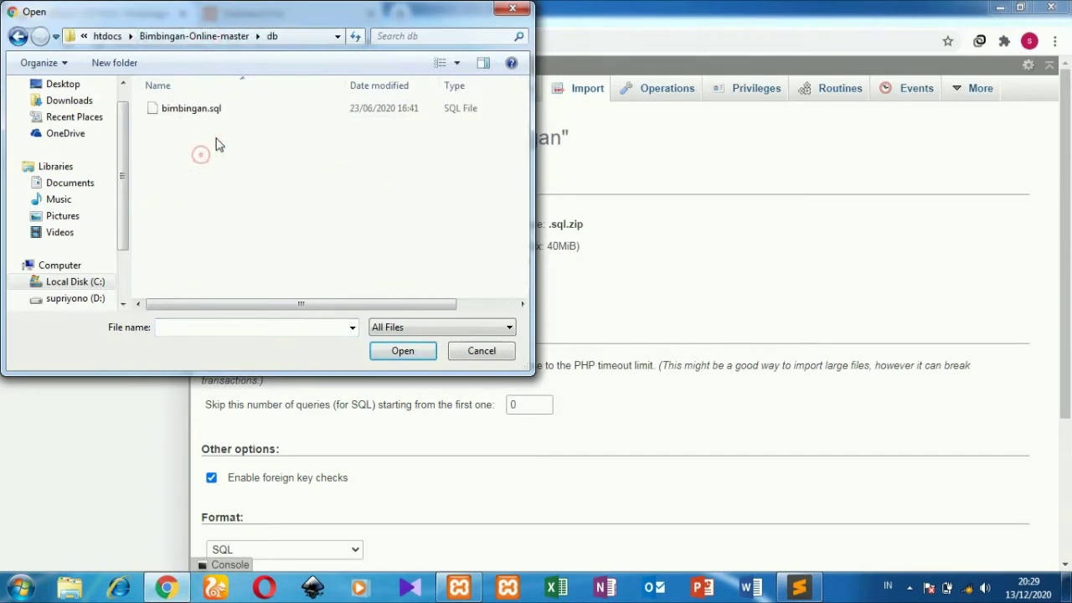
left_click(273, 108)
left_click(390, 354)
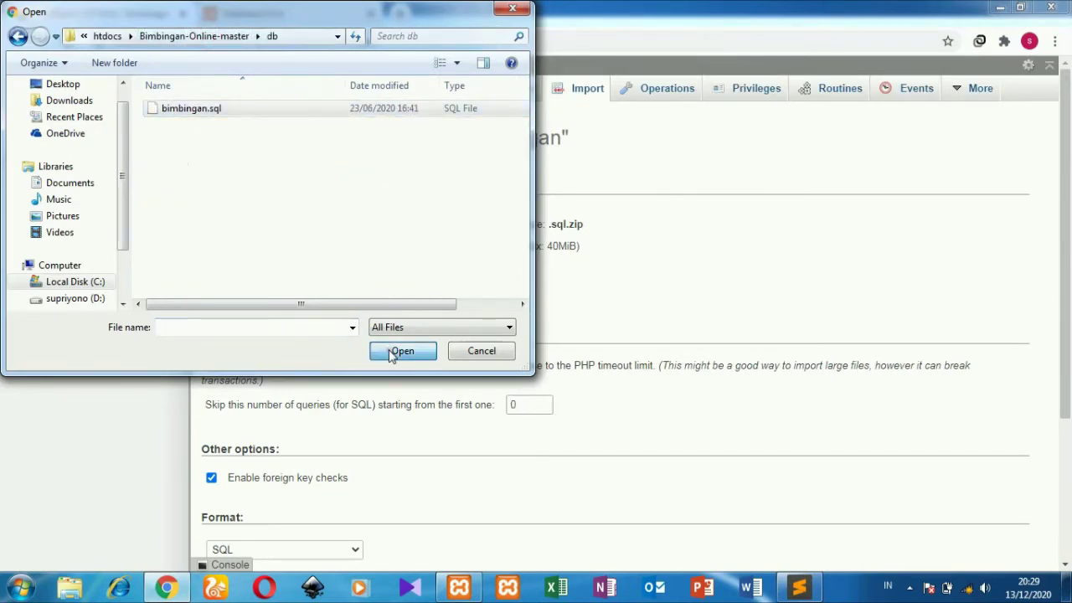
left_click_drag(1070, 265, 1070, 405)
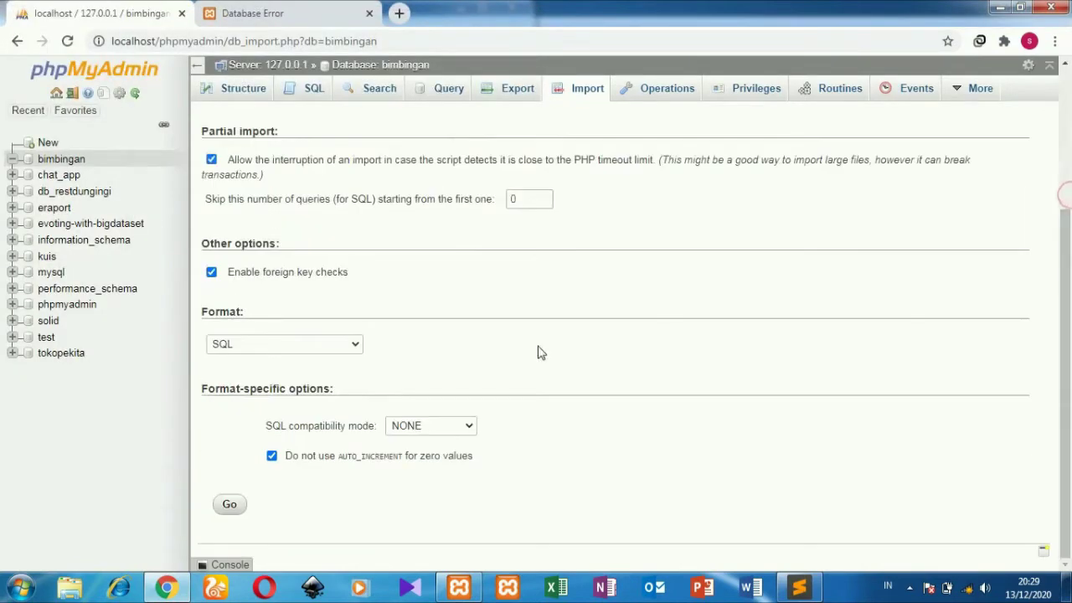
left_click(230, 507)
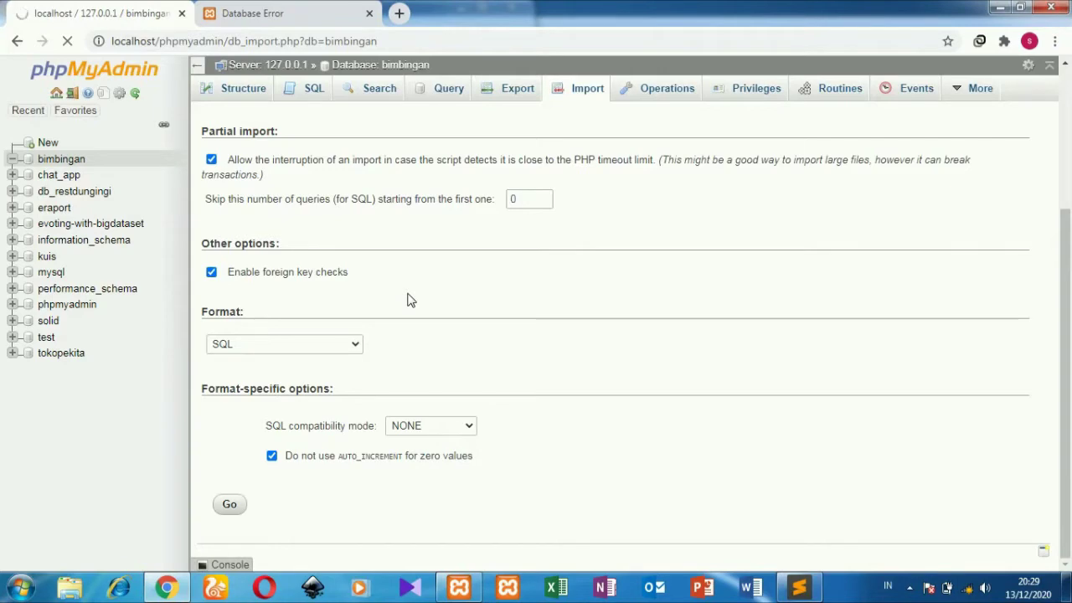
Step: Reload the app tab, confirm the 52-query import succeeded, and return to Member Login
left_click(298, 12)
left_click(69, 41)
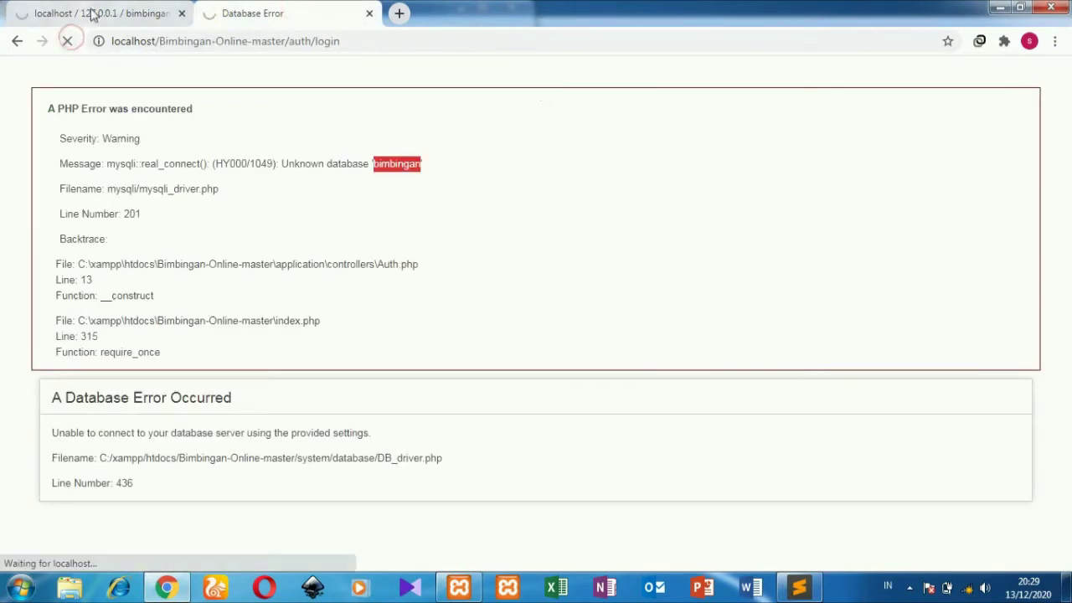
left_click(94, 14)
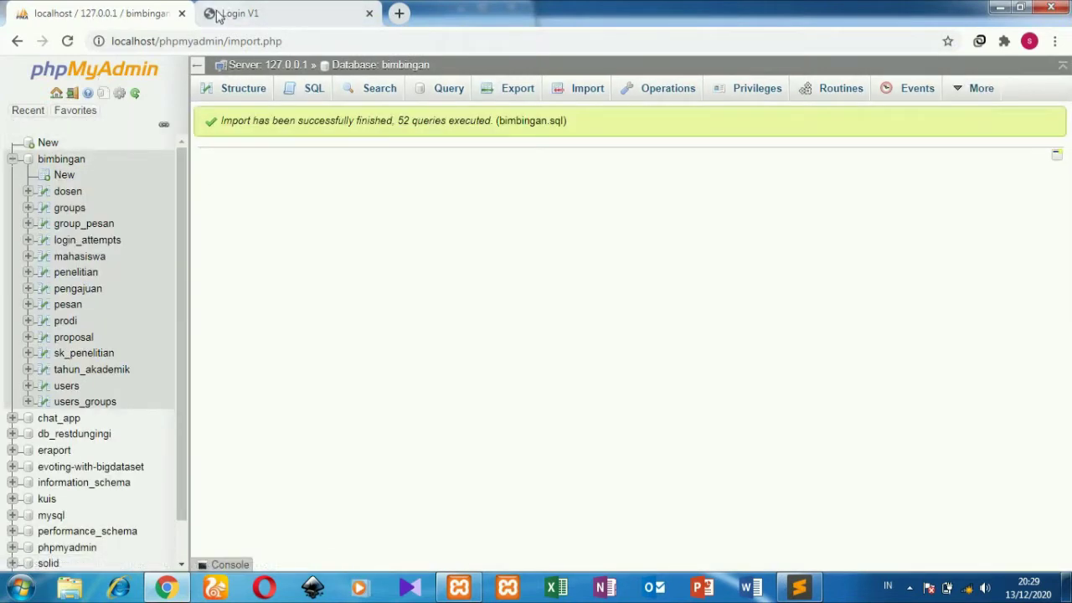
left_click(279, 10)
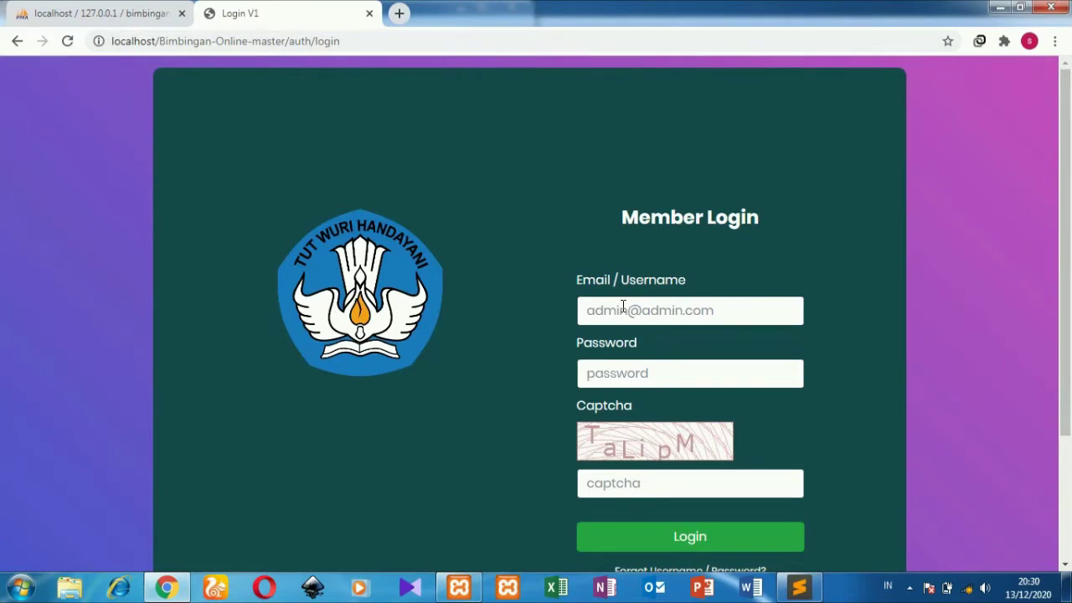
left_click(622, 306)
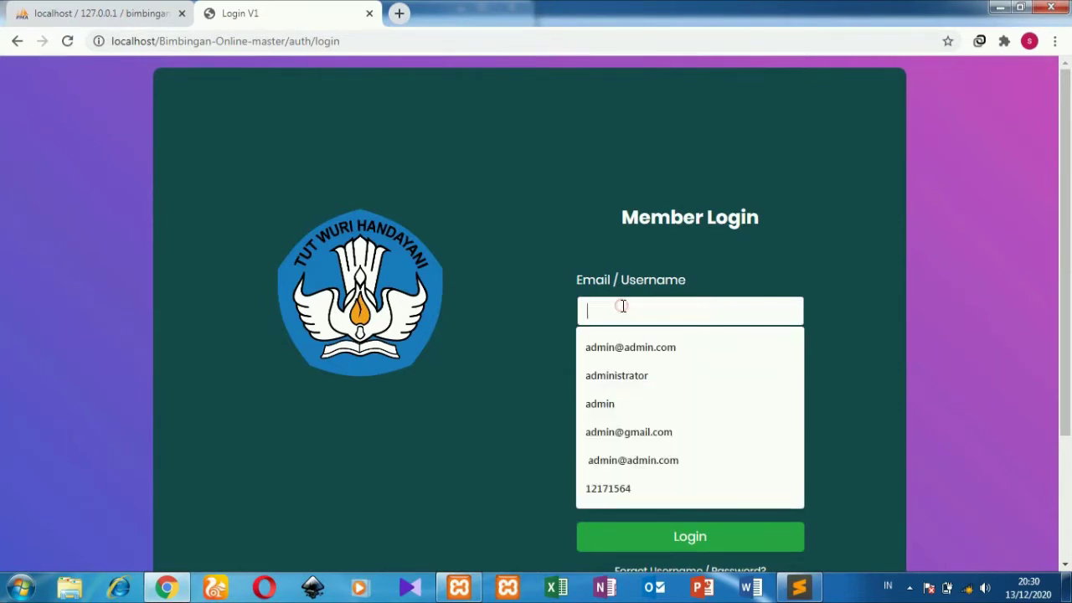
Step: Log in as admin using the saved username, the password and the captcha code
left_click(620, 374)
left_click(621, 375)
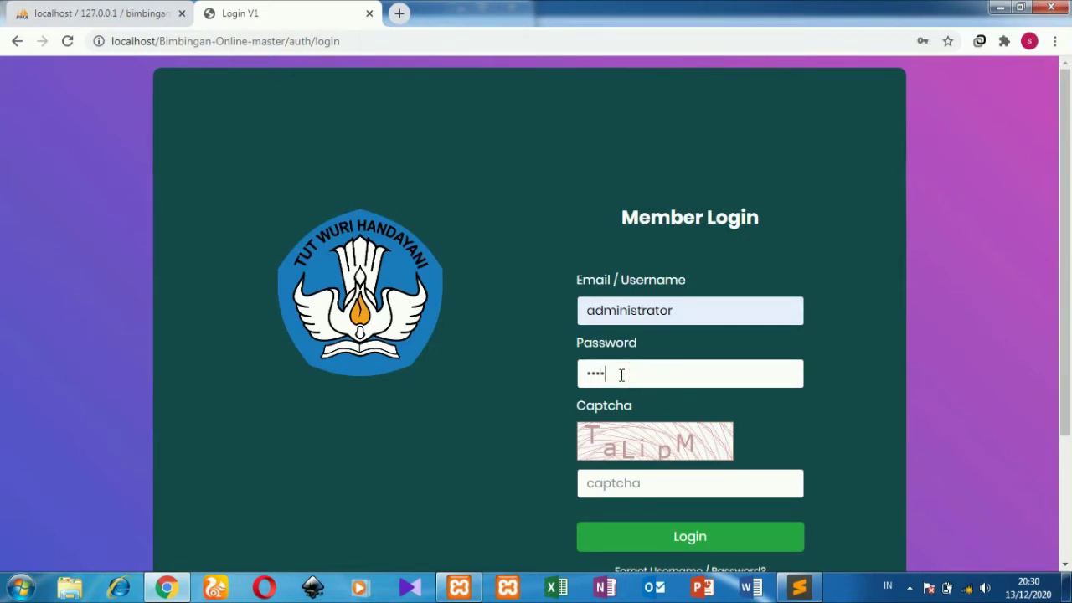
left_click(615, 473)
type("TaLipM")
left_click(615, 543)
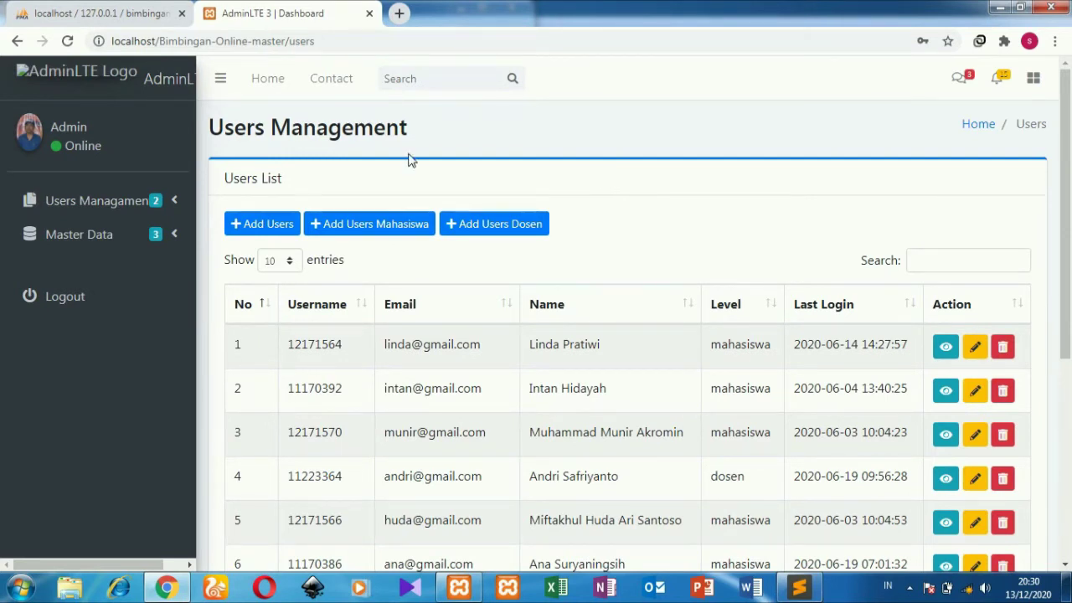
left_click(266, 227)
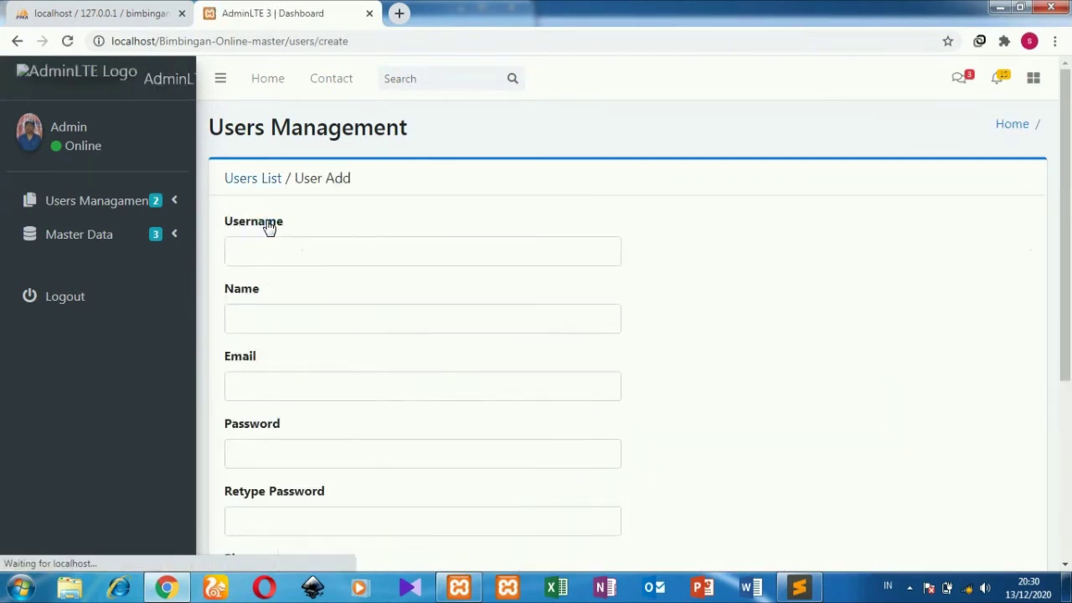
left_click_drag(1069, 189, 1069, 361)
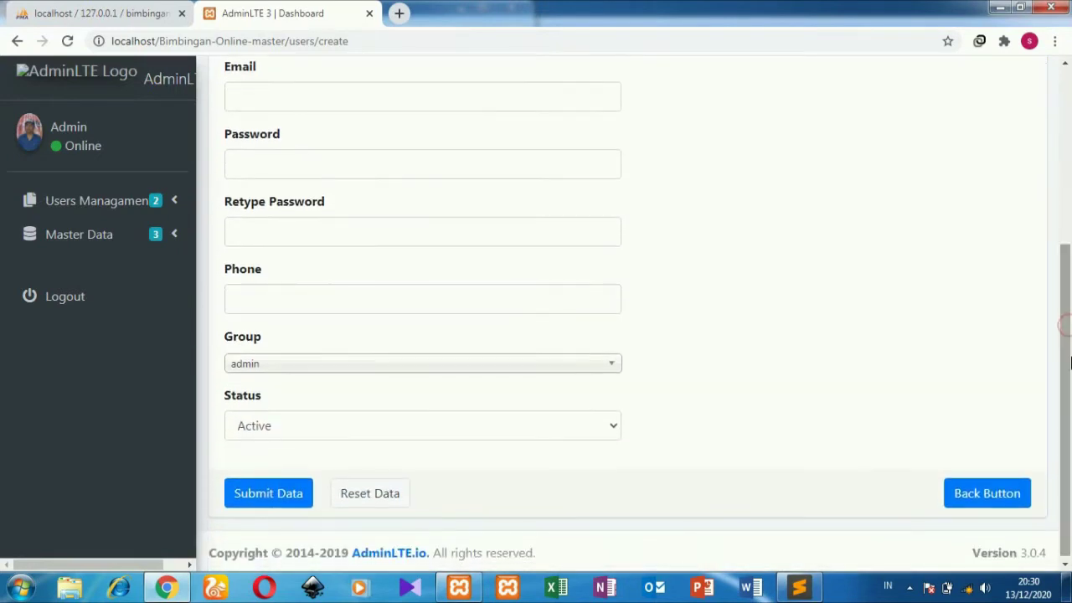
left_click(513, 370)
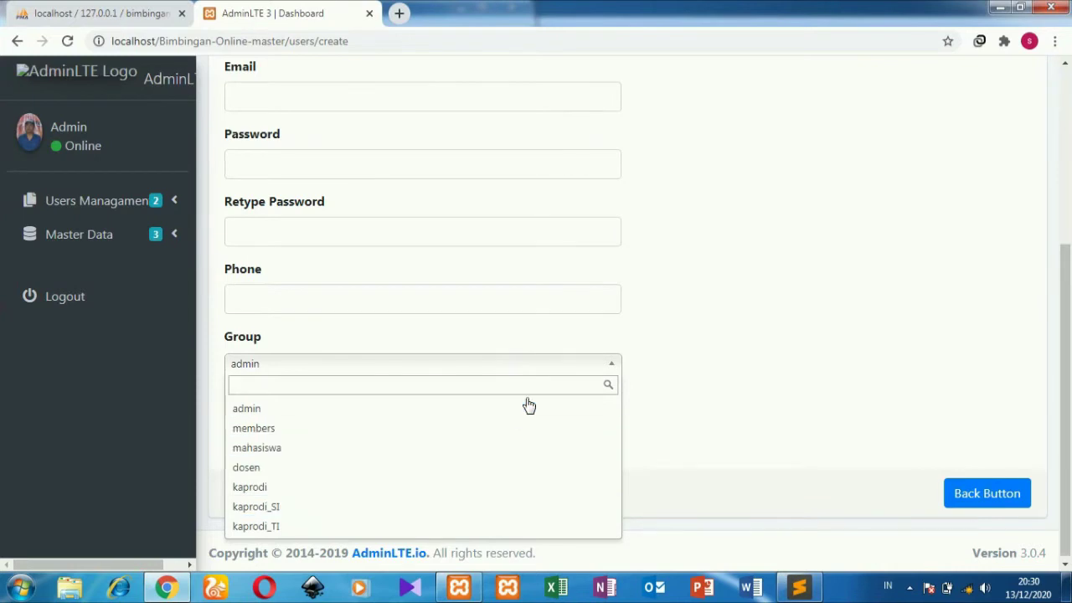
left_click(737, 331)
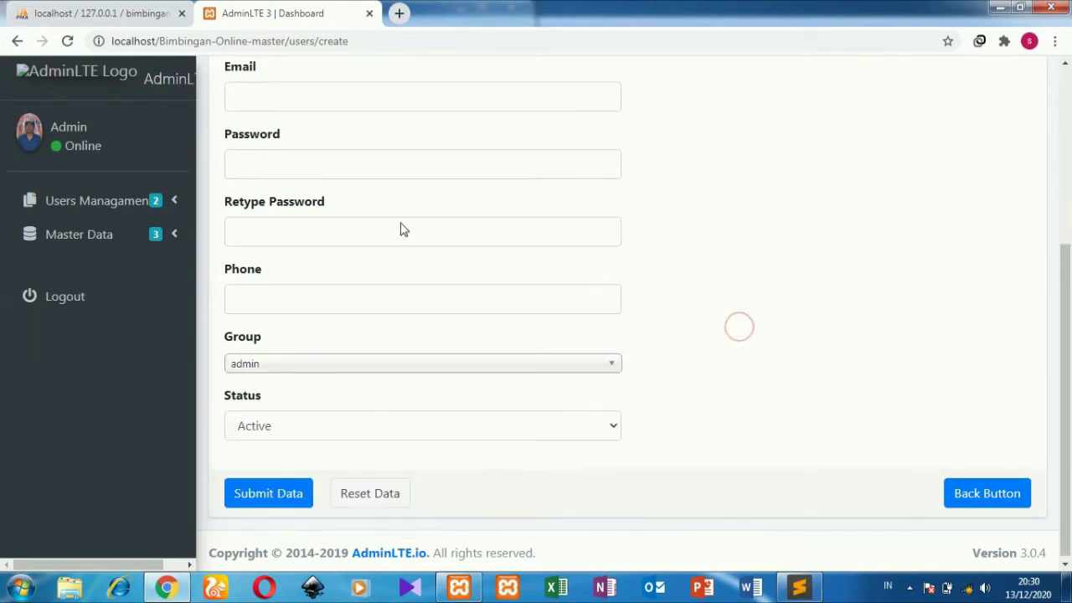
left_click(959, 496)
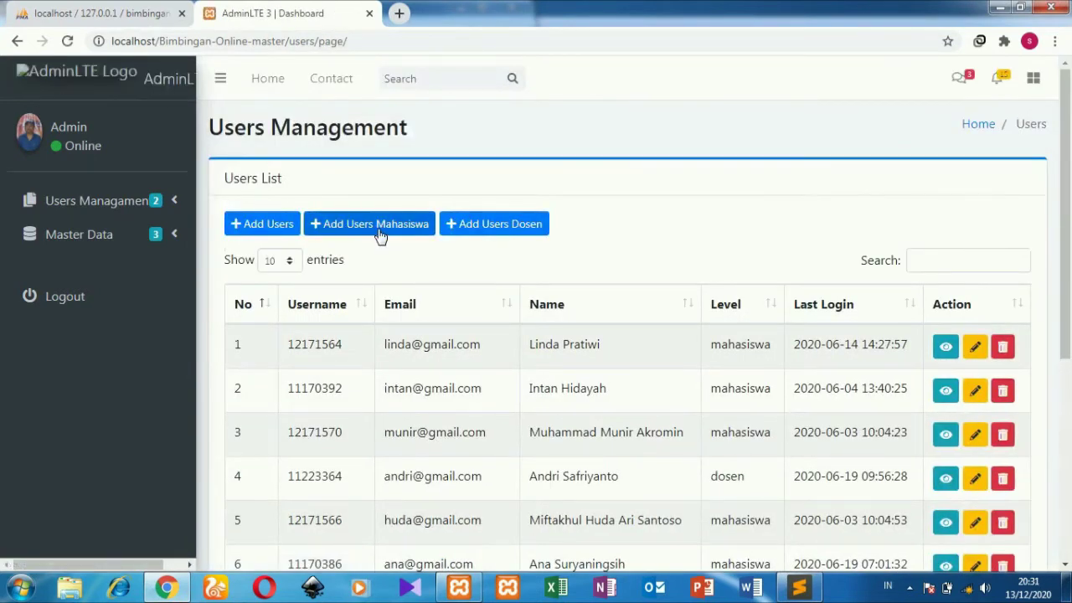
left_click(379, 234)
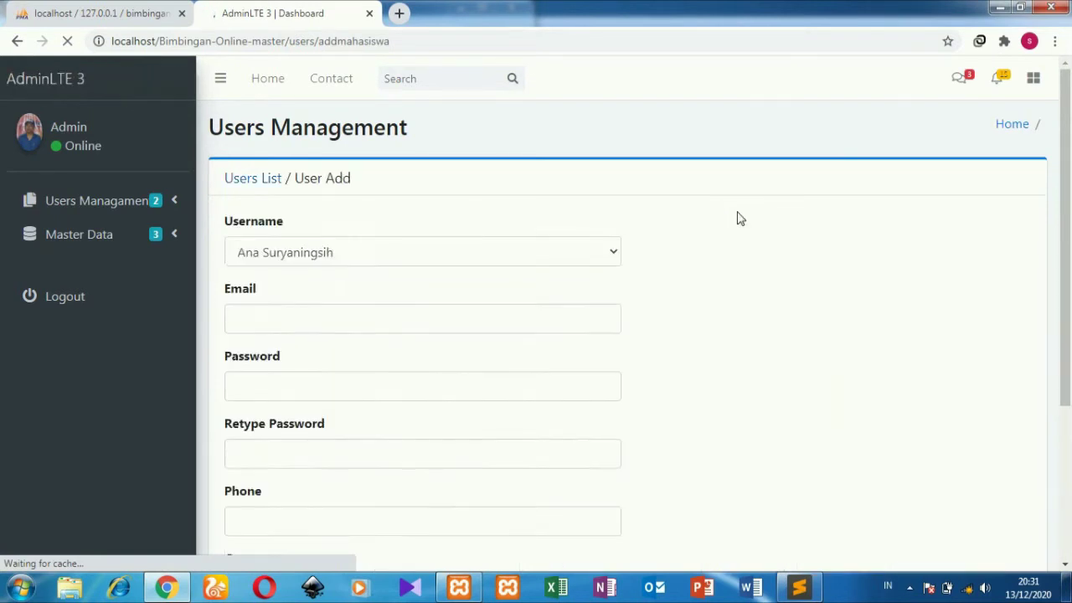
left_click(612, 249)
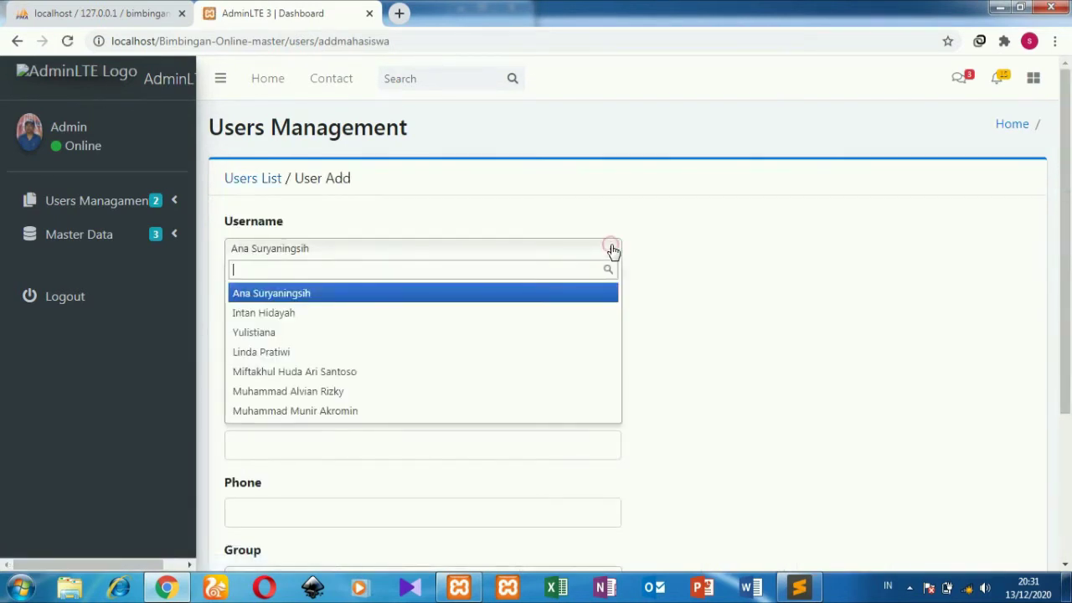
left_click(807, 265)
scroll(807, 265, "down", 3)
mouse_move(1067, 385)
left_mouse_down()
mouse_move(1066, 318)
mouse_move(1067, 377)
left_mouse_up()
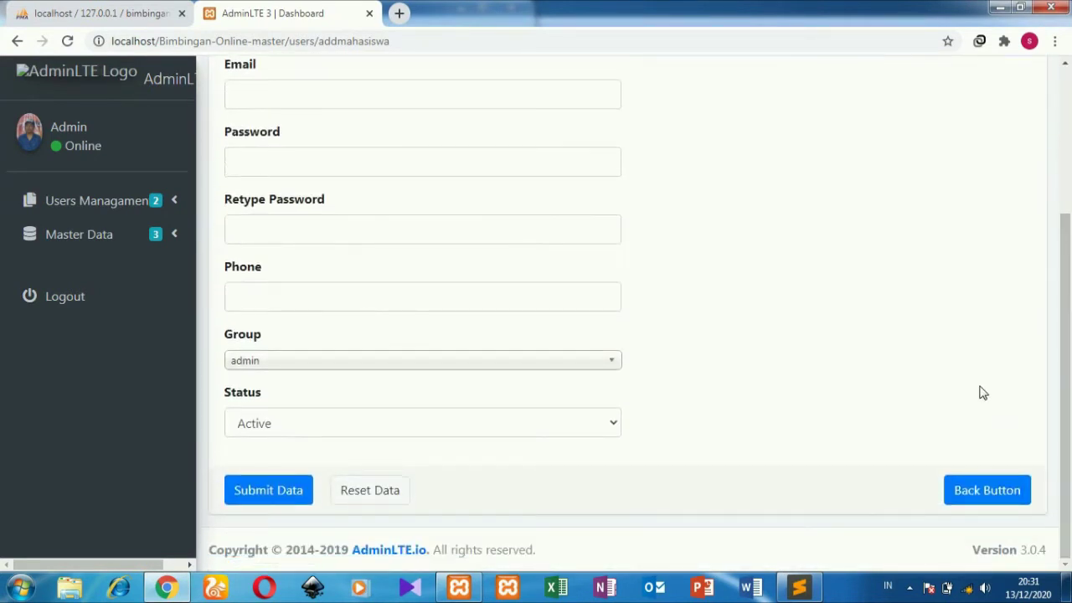
left_click(994, 489)
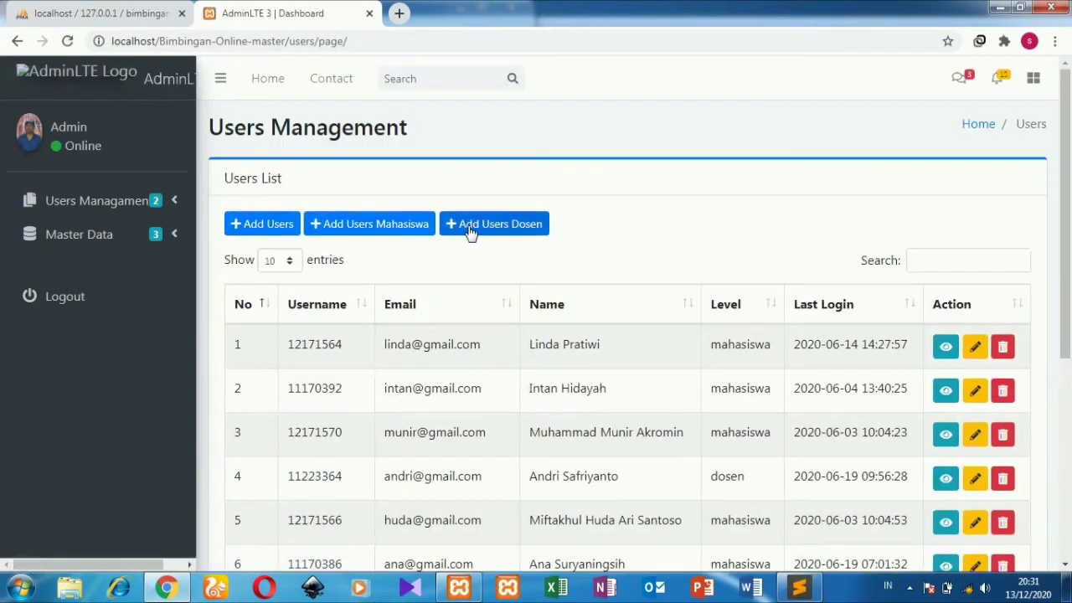
Step: Open the add-lecturer user form, then go to the User Management Groups list
left_click(470, 233)
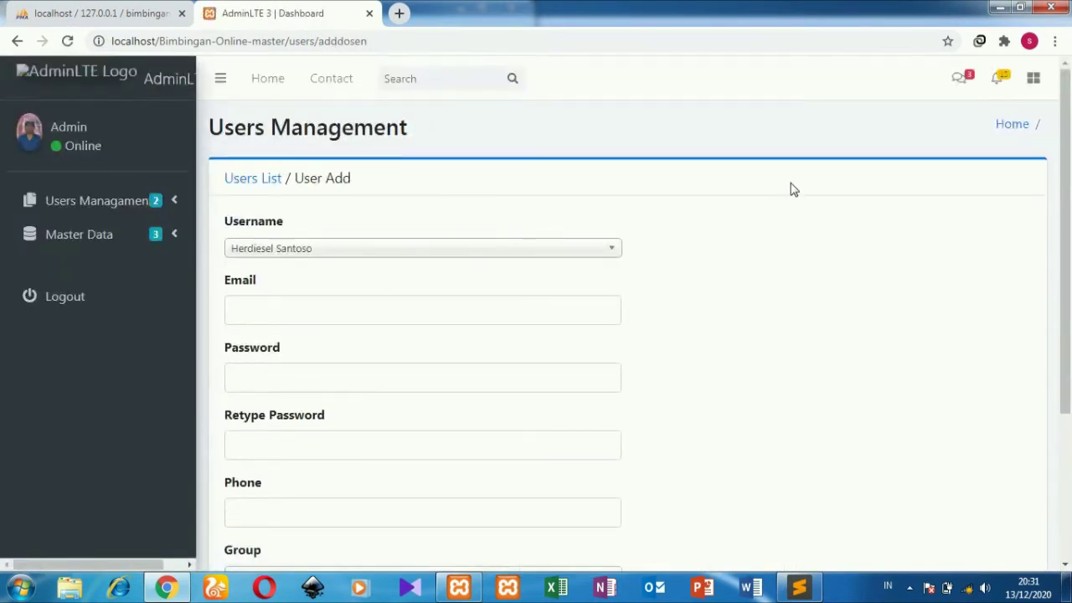
left_click_drag(1065, 168, 1071, 327)
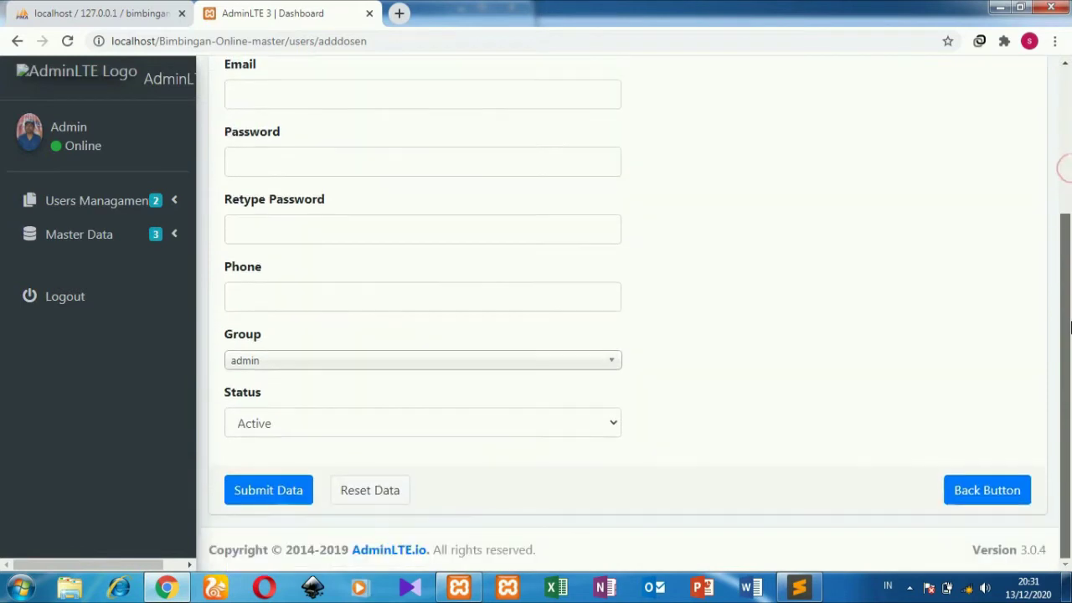
scroll(1070, 327, "up", 1)
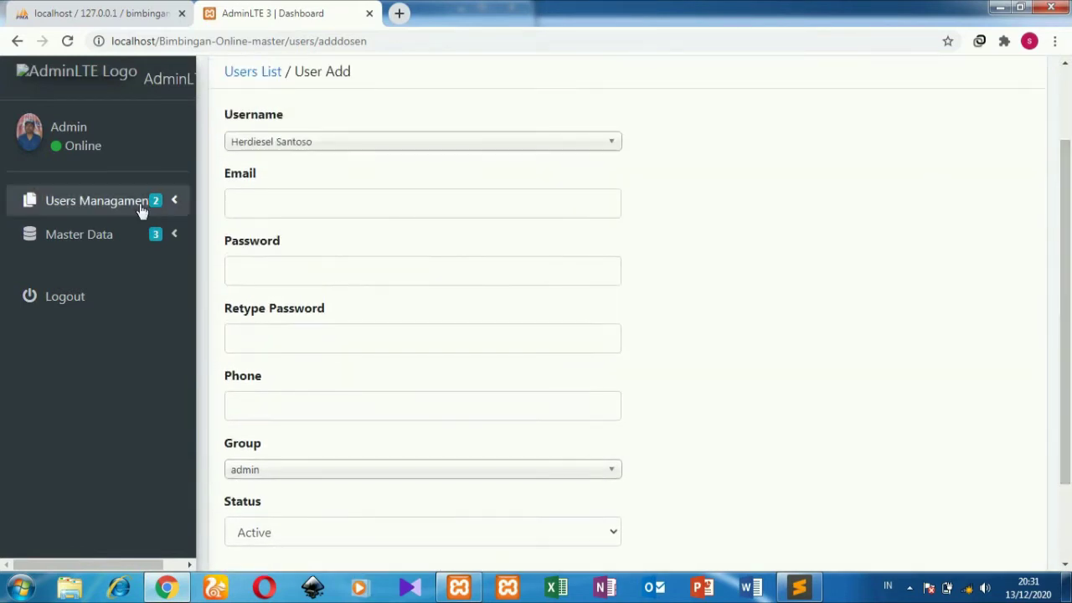
left_click(139, 209)
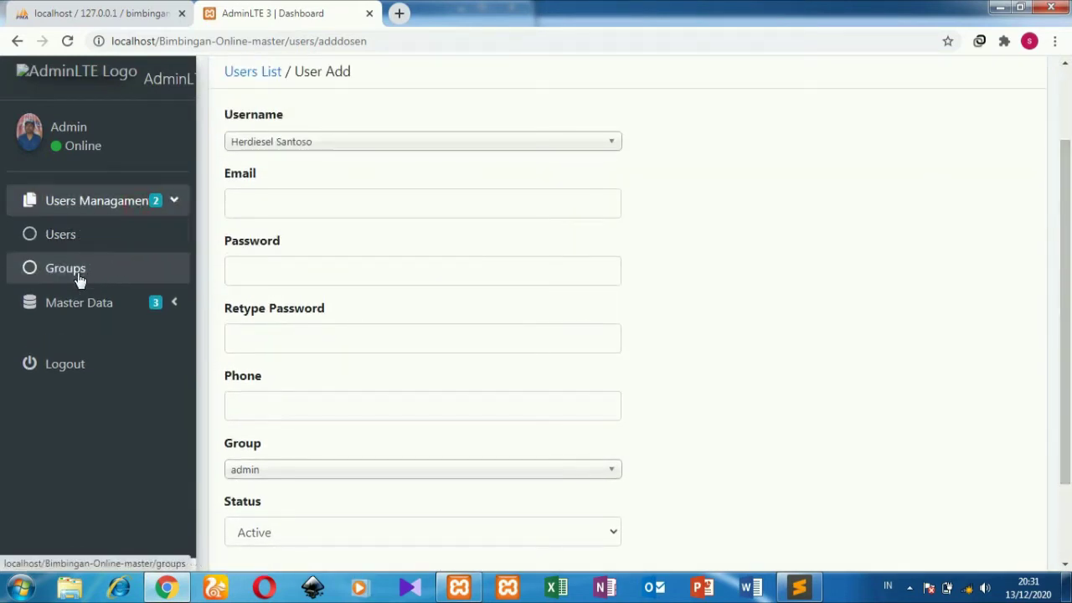
left_click(79, 281)
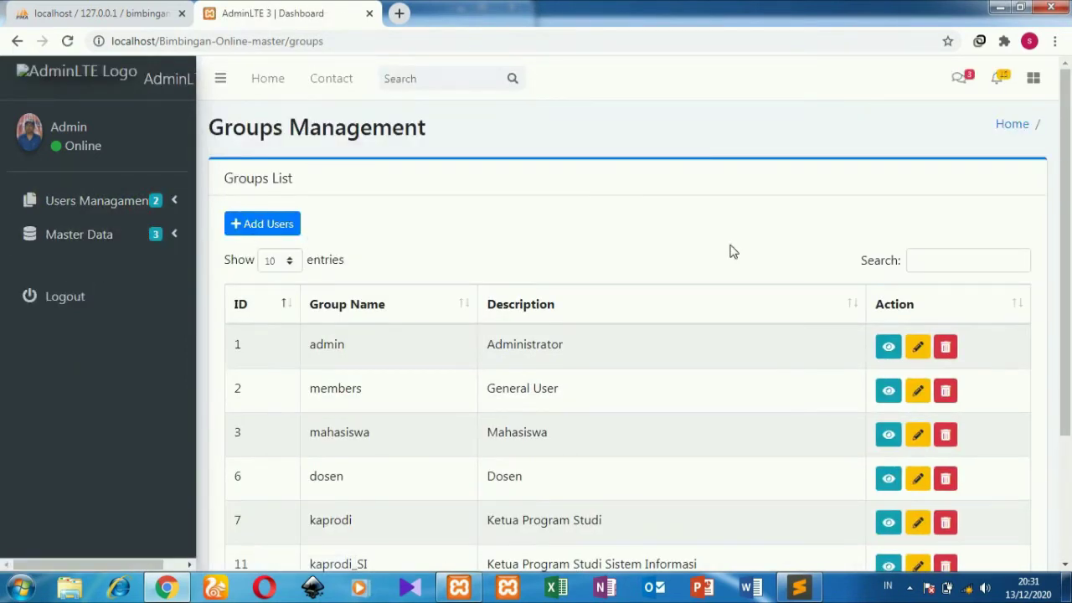
Step: View and then open the admin group's edit form, returning to the Groups list each time
left_click_drag(1067, 218, 1071, 302)
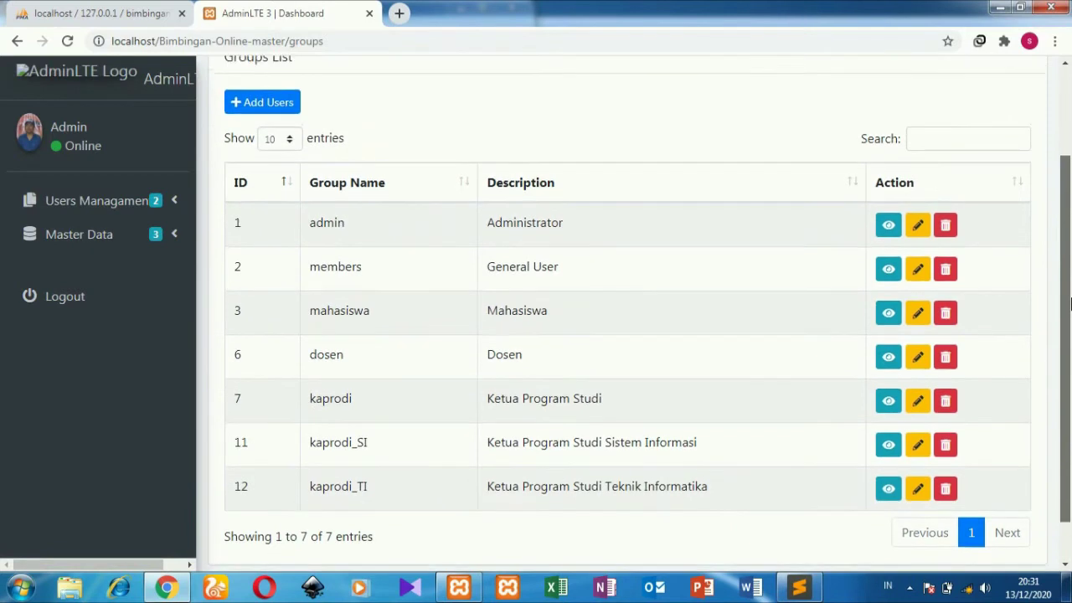
left_click(888, 230)
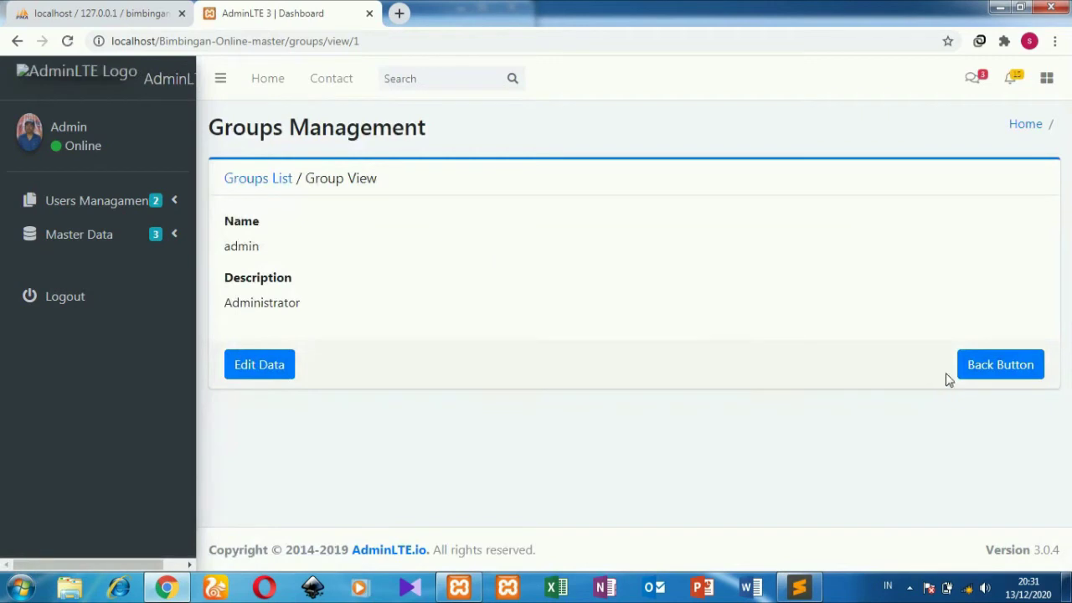
left_click(999, 377)
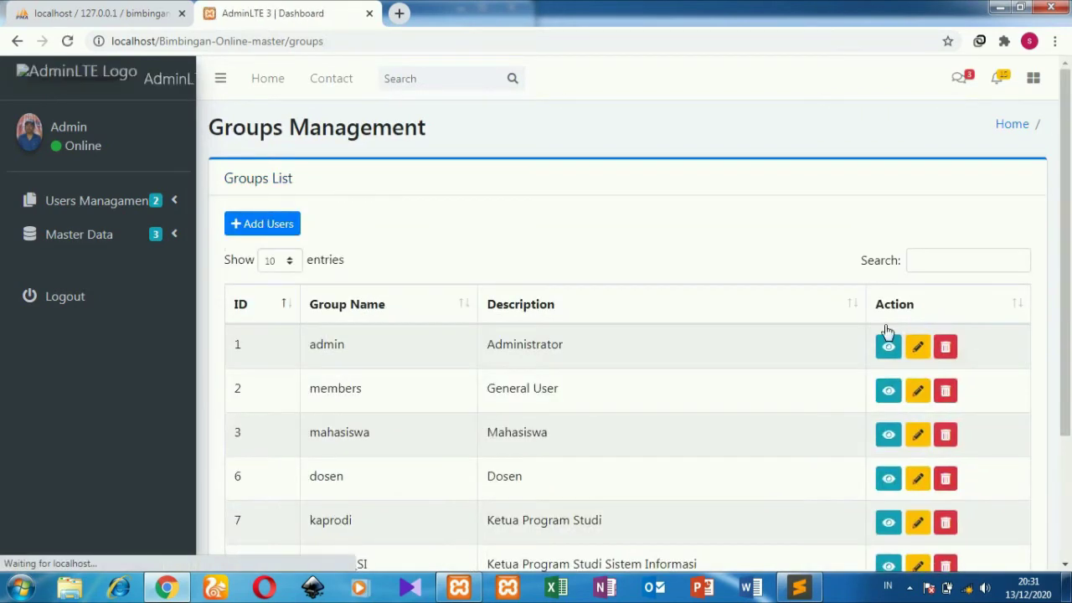
left_click(918, 351)
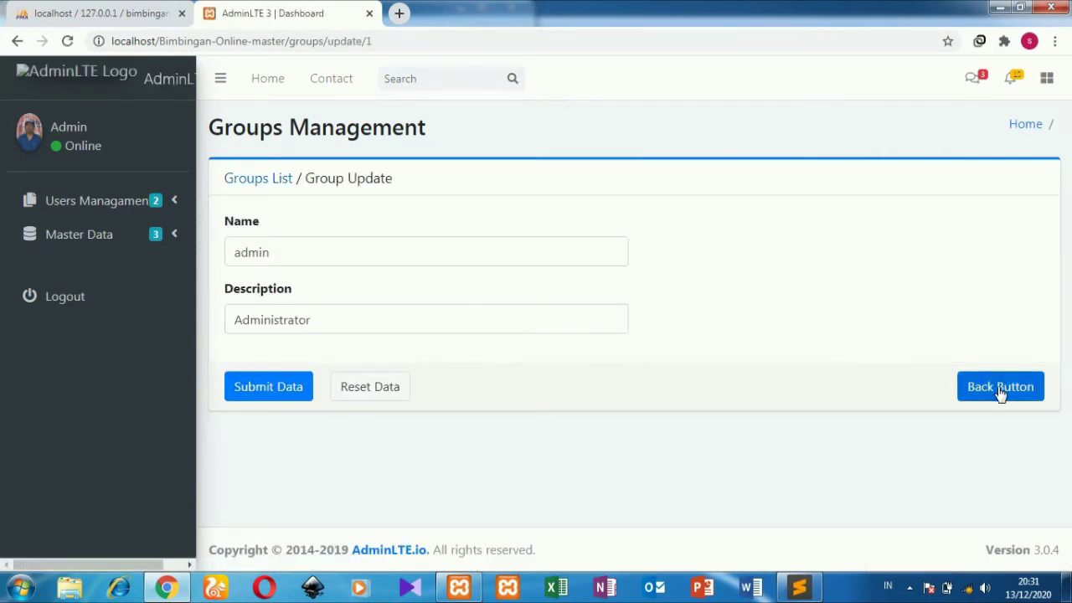
left_click(1001, 392)
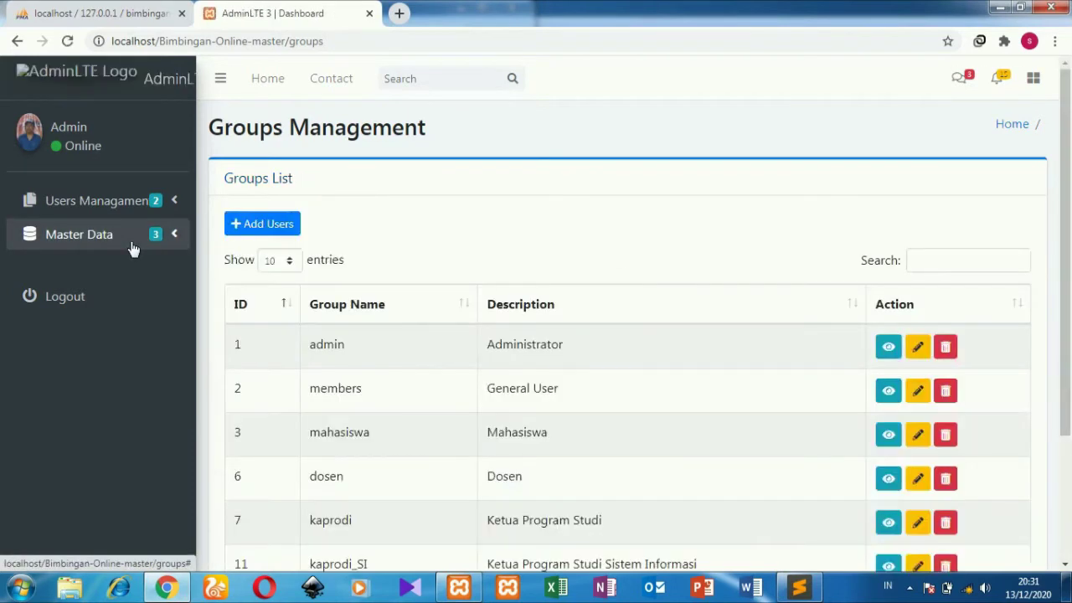
left_click(132, 245)
Step: View the Mahasiswa list and cancel the new-student form, leaving Teknik Informatika
left_click(112, 275)
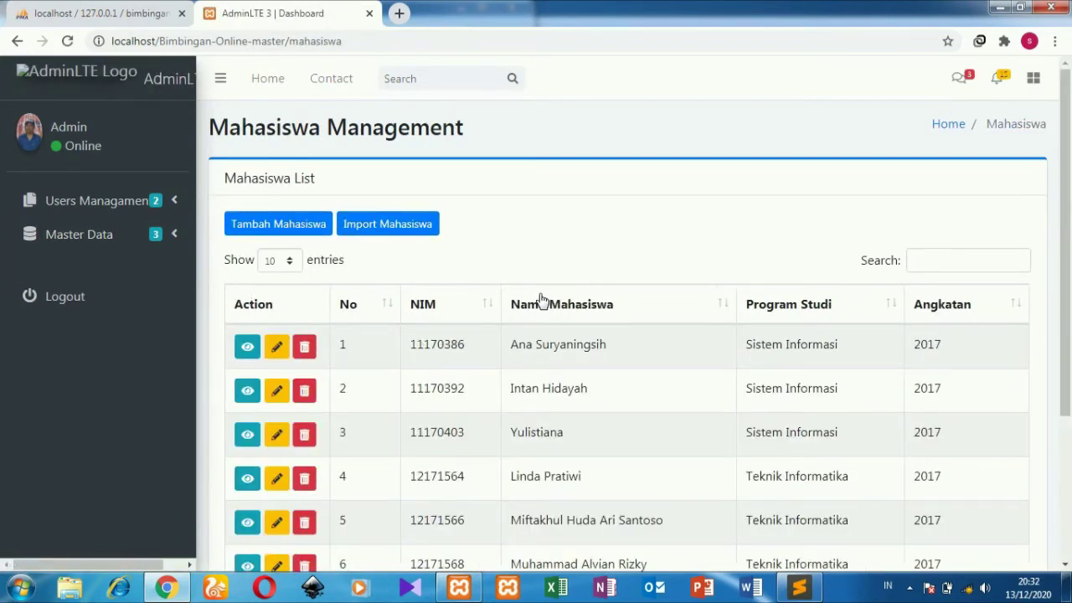
left_click(314, 222)
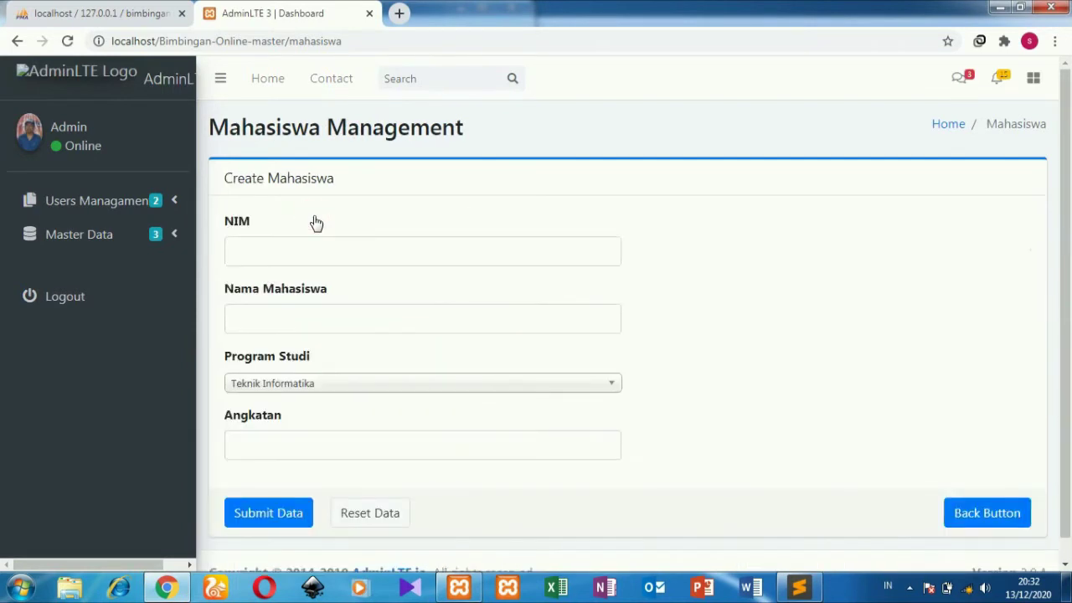
left_click(448, 389)
left_click(447, 388)
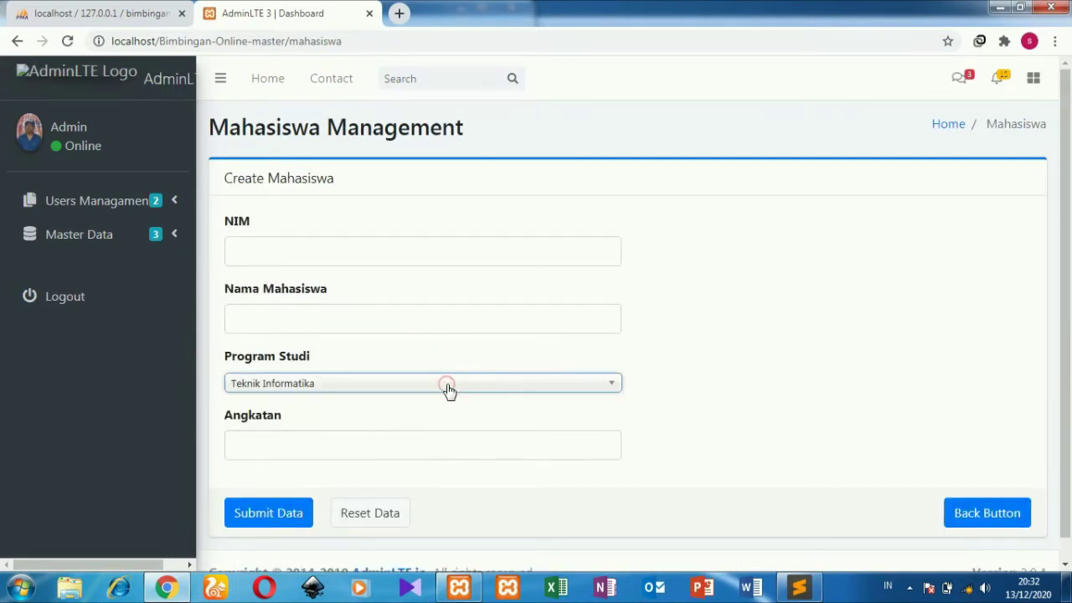
left_click(949, 522)
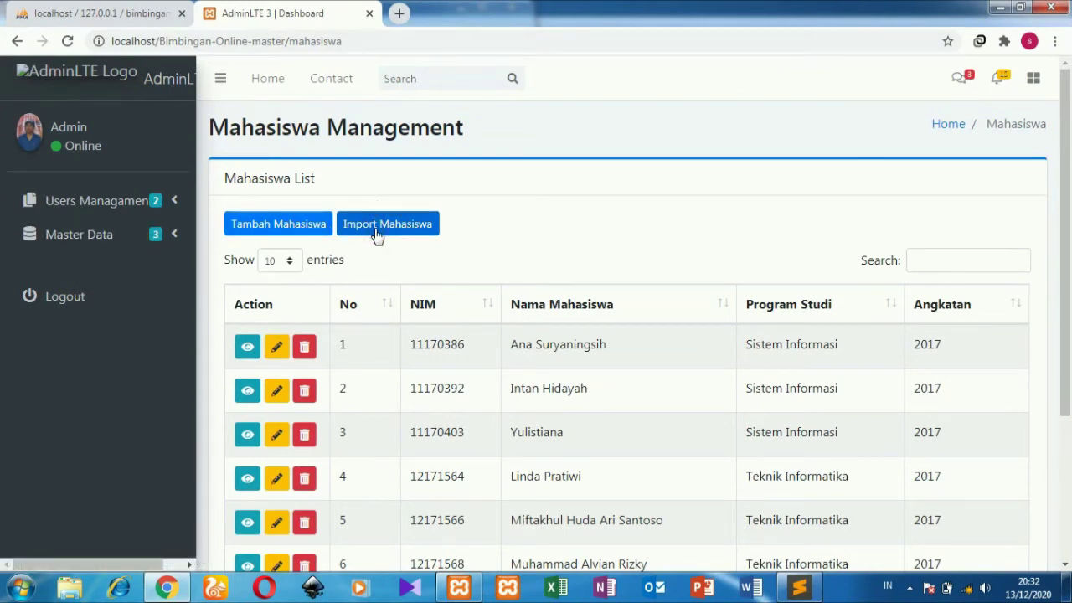
Step: View the Dosen list and cancel the new-lecturer form
left_click(67, 239)
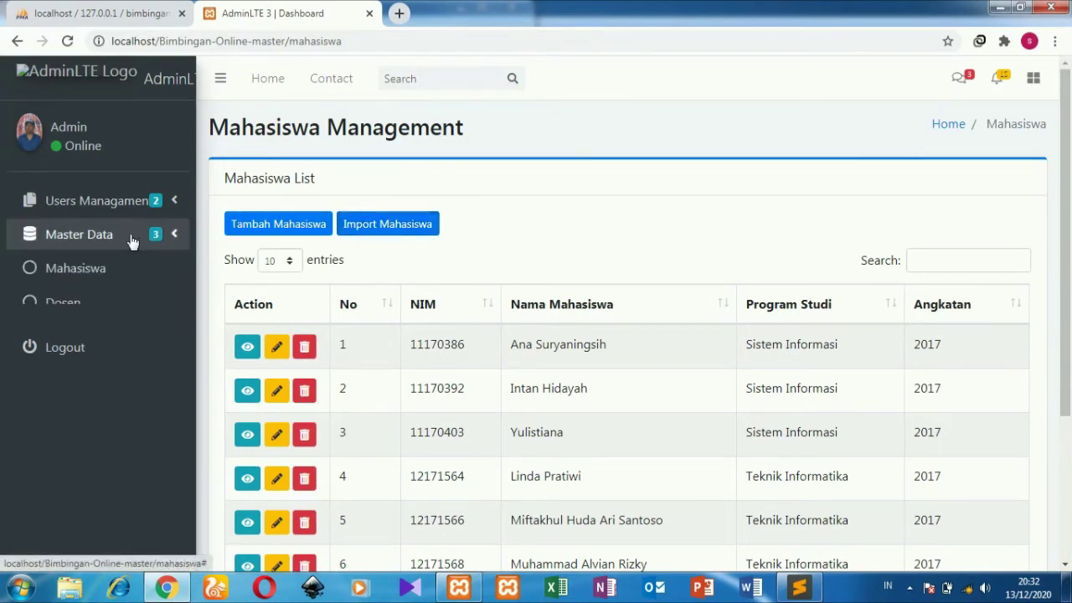
left_click(95, 303)
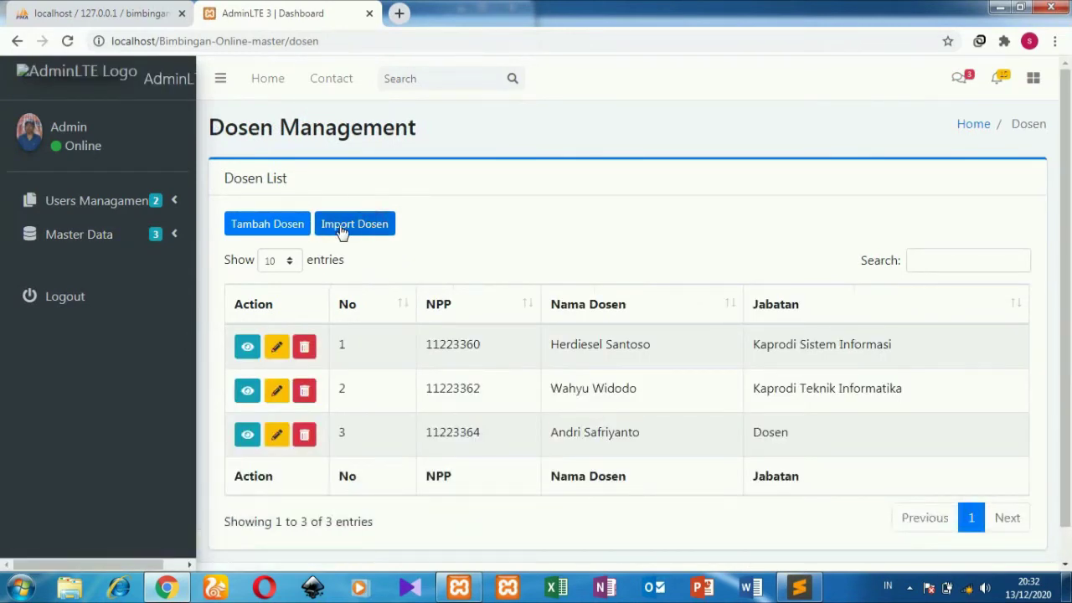
left_click(279, 231)
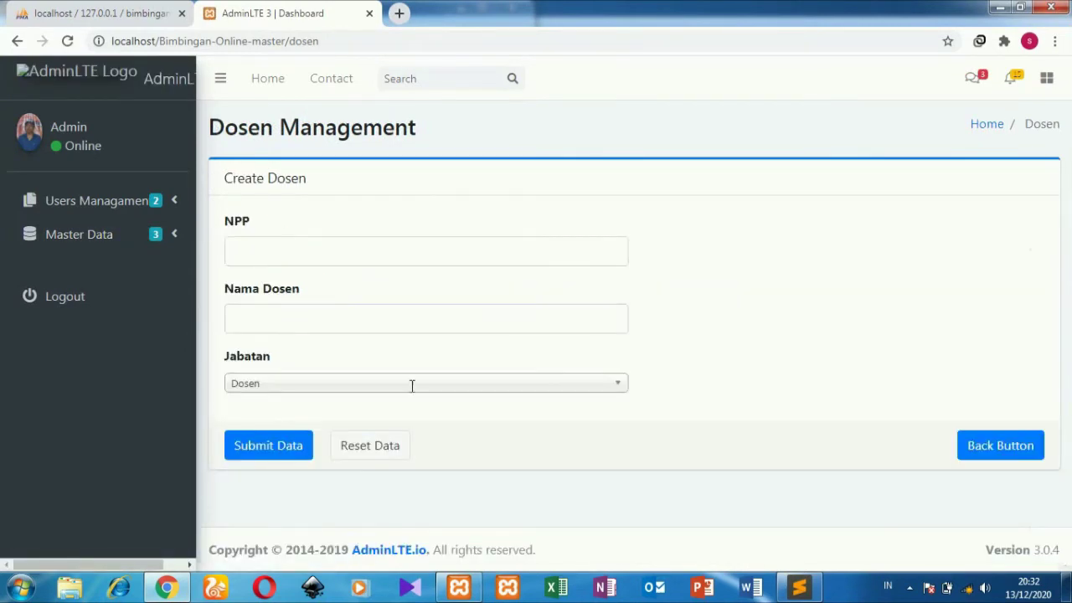
left_click(997, 456)
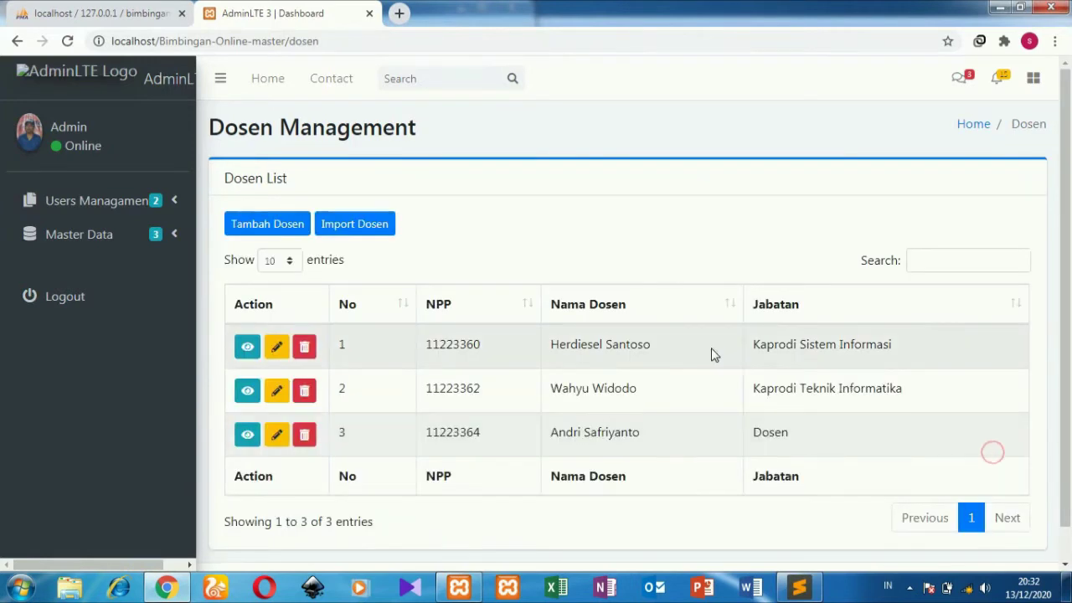
Step: View Tahun Akademik, cancel the new-year form with Tidak Aktif, then open the Users list
left_click(131, 238)
left_click(101, 346)
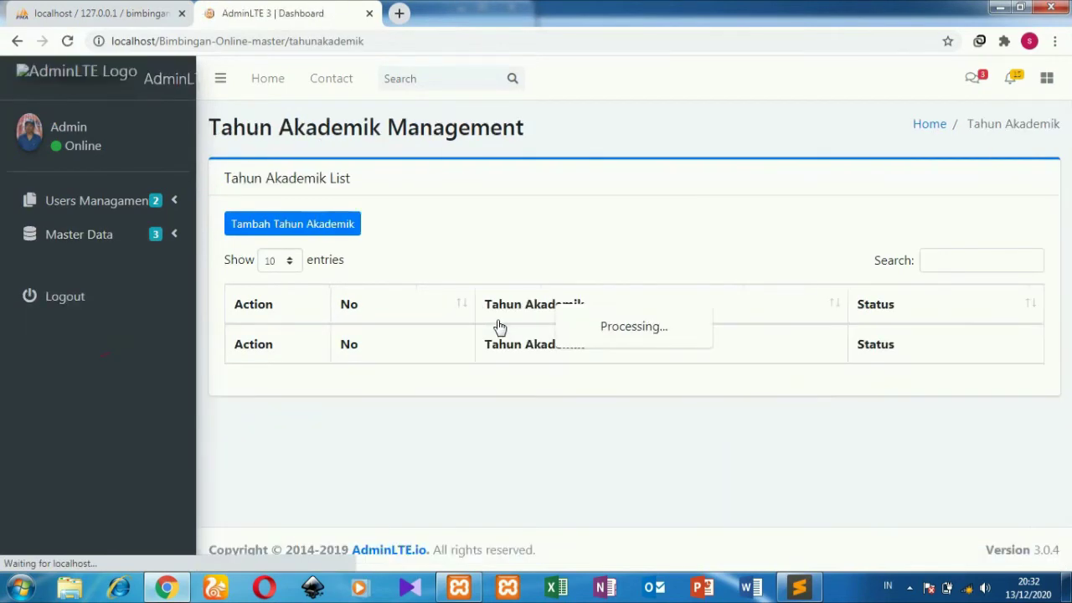
left_click(329, 235)
left_click(433, 275)
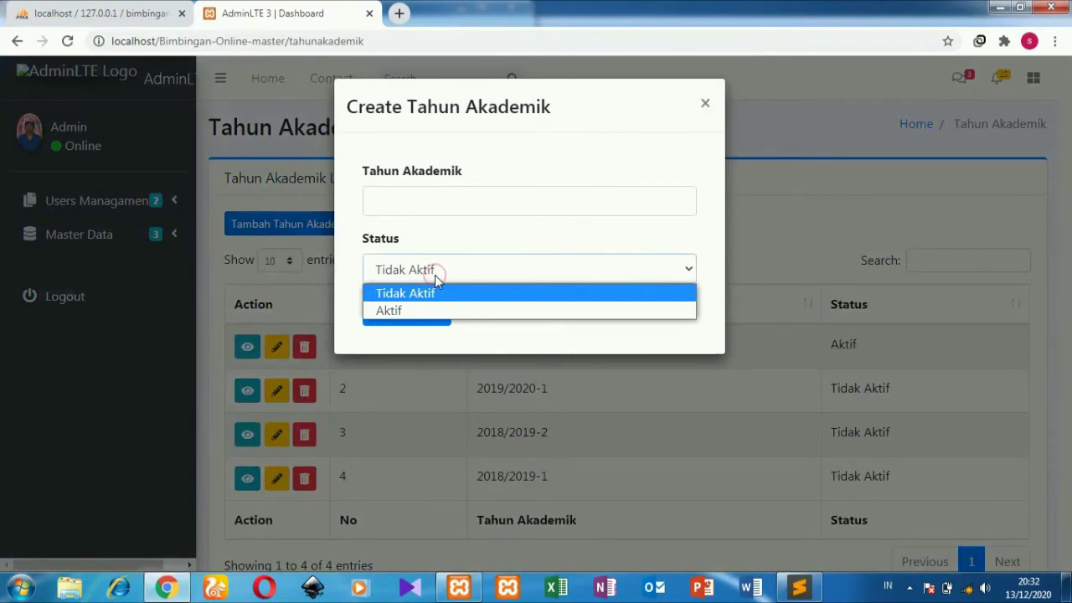
left_click(435, 275)
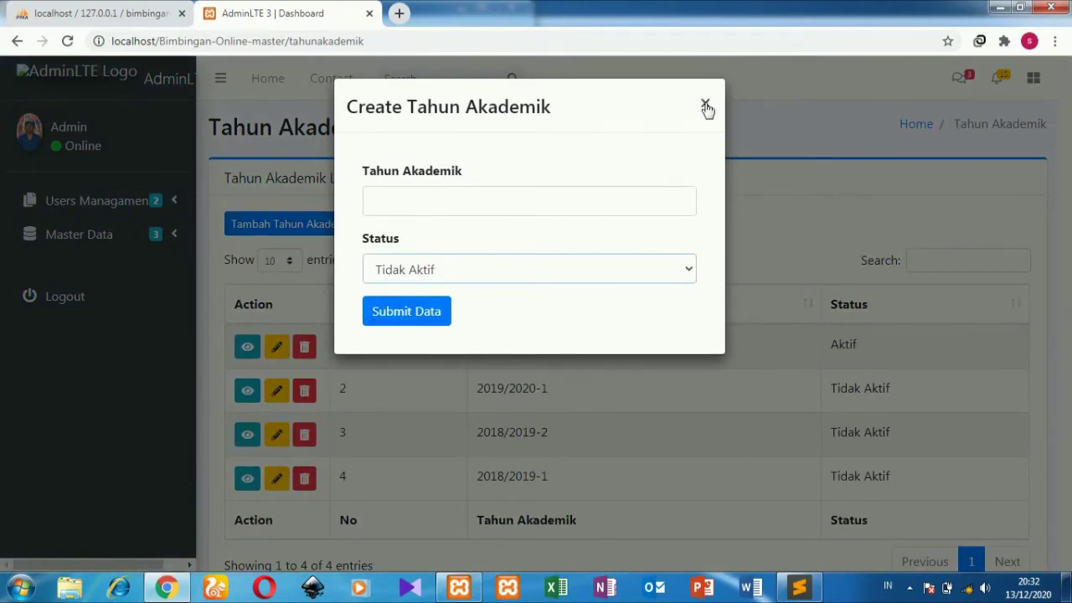
left_click(706, 106)
left_click(164, 208)
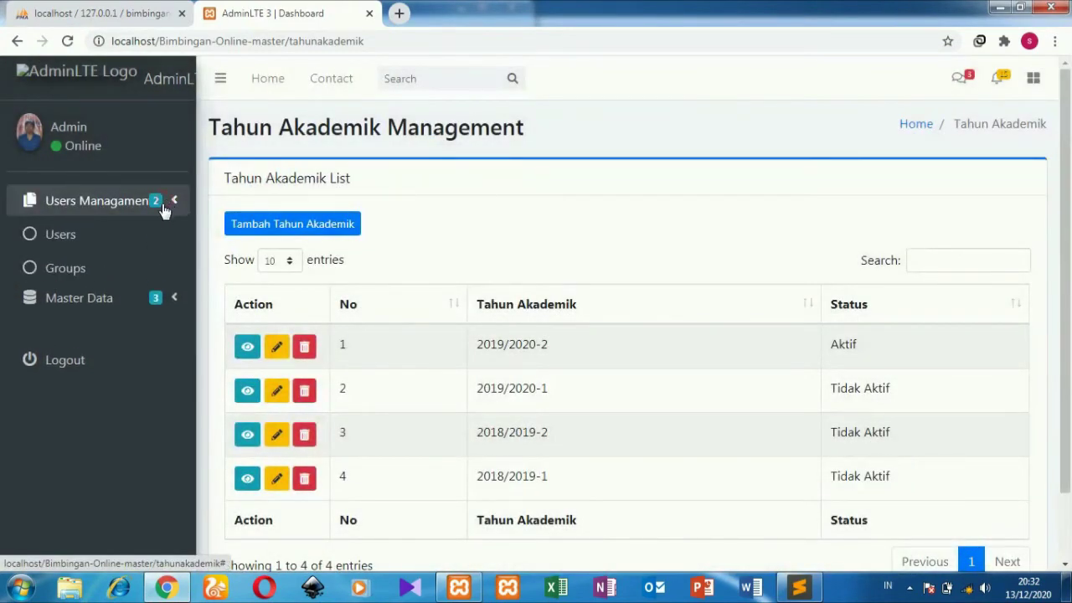
left_click(126, 236)
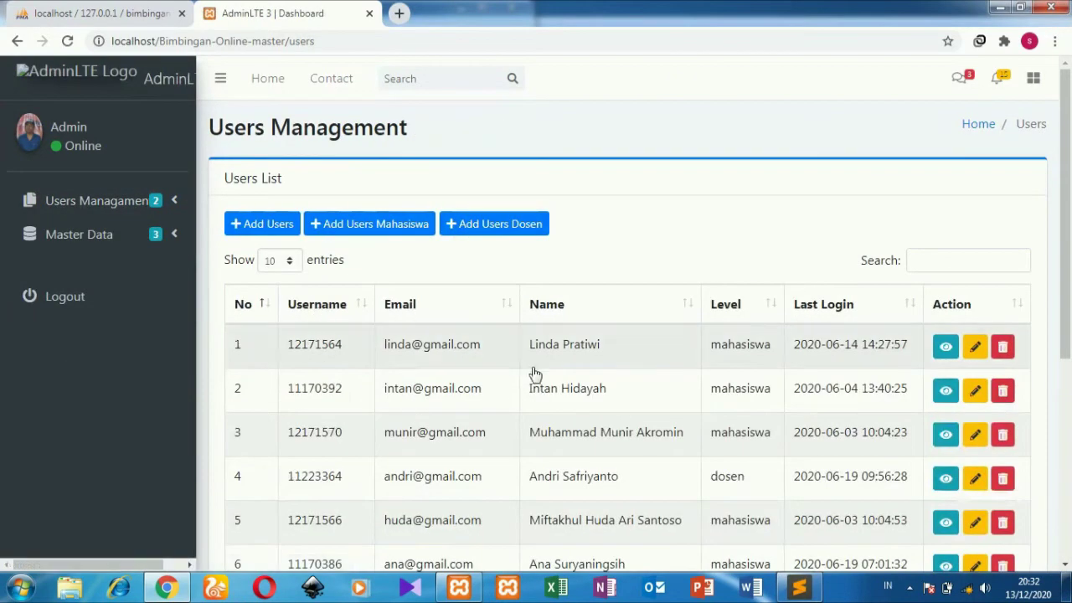
Step: Find the kaprodi_SI user in row 10 and open its edit form
double_click(339, 345)
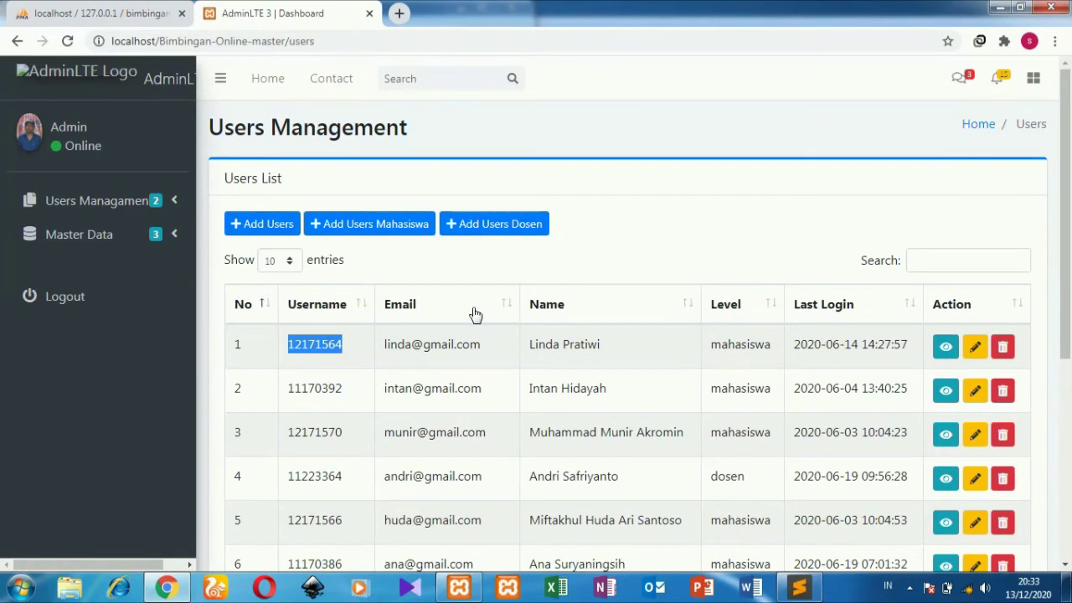
scroll(898, 337, "down", 3)
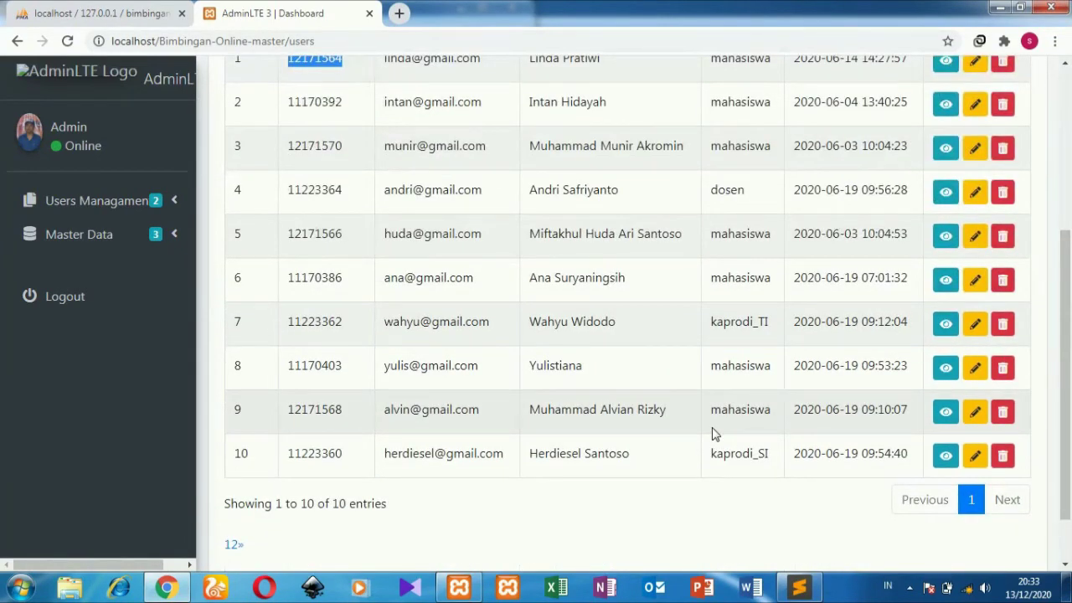
double_click(342, 456)
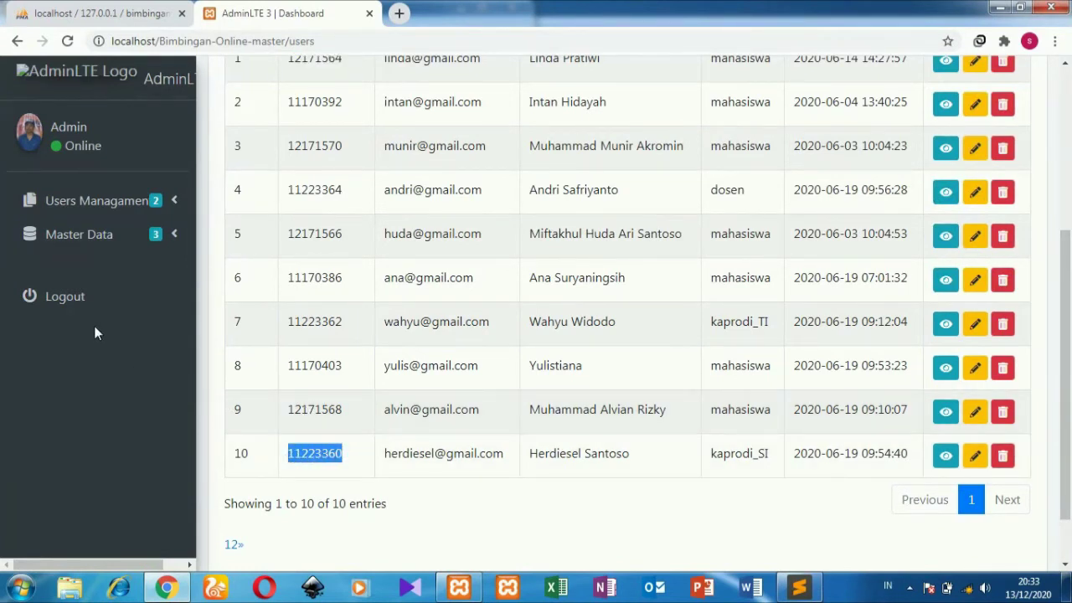
left_click(977, 459)
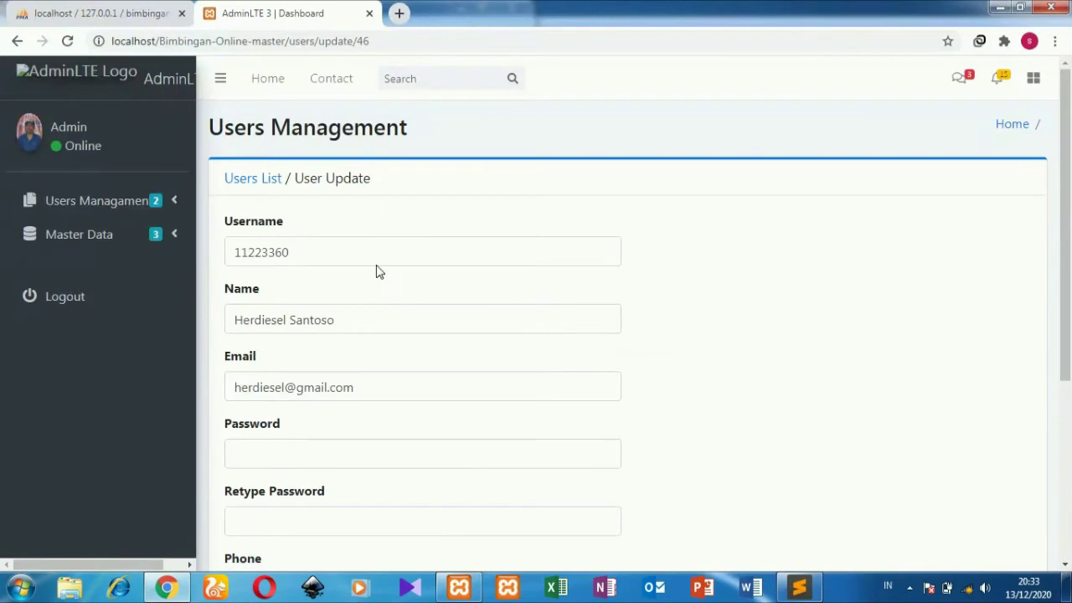
left_click(372, 249)
double_click(372, 249)
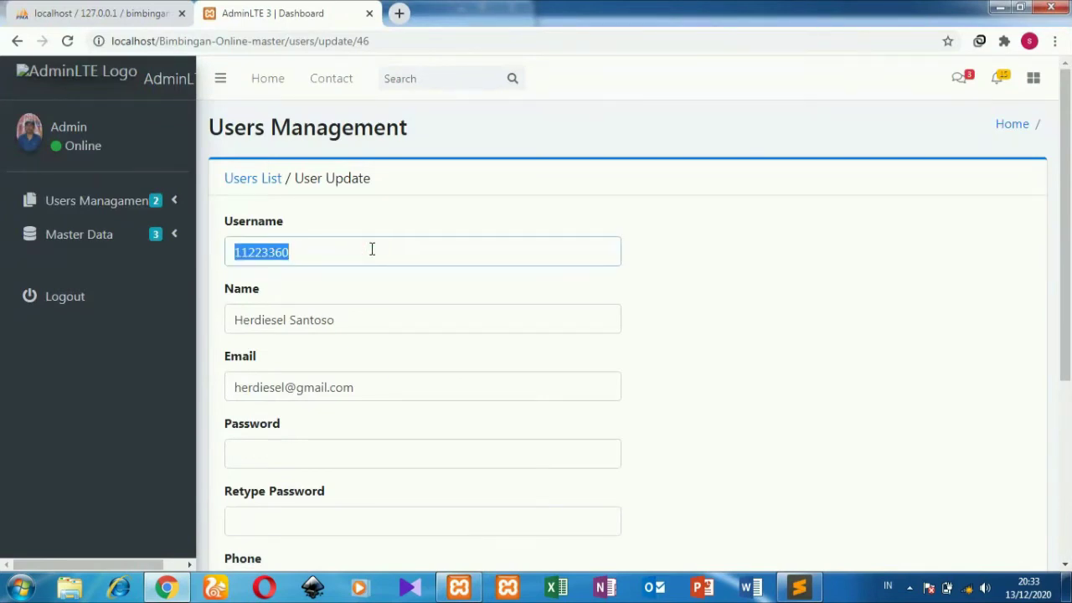
Step: Enter and retype a new password for kaprodi_SI, then submit the update
left_click(317, 458)
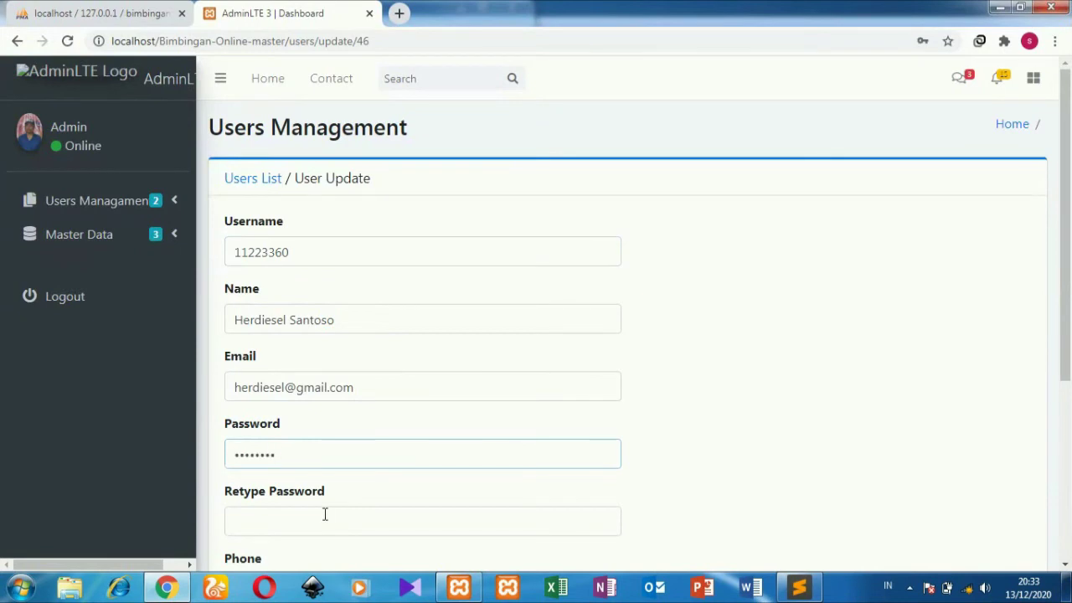
left_click(325, 515)
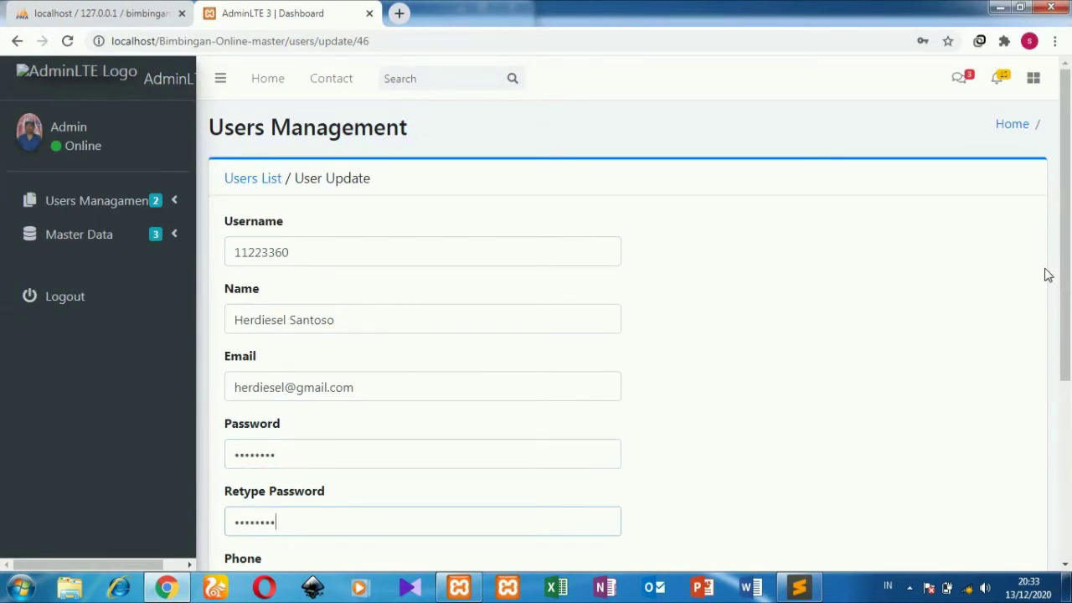
left_click_drag(1066, 276, 1069, 452)
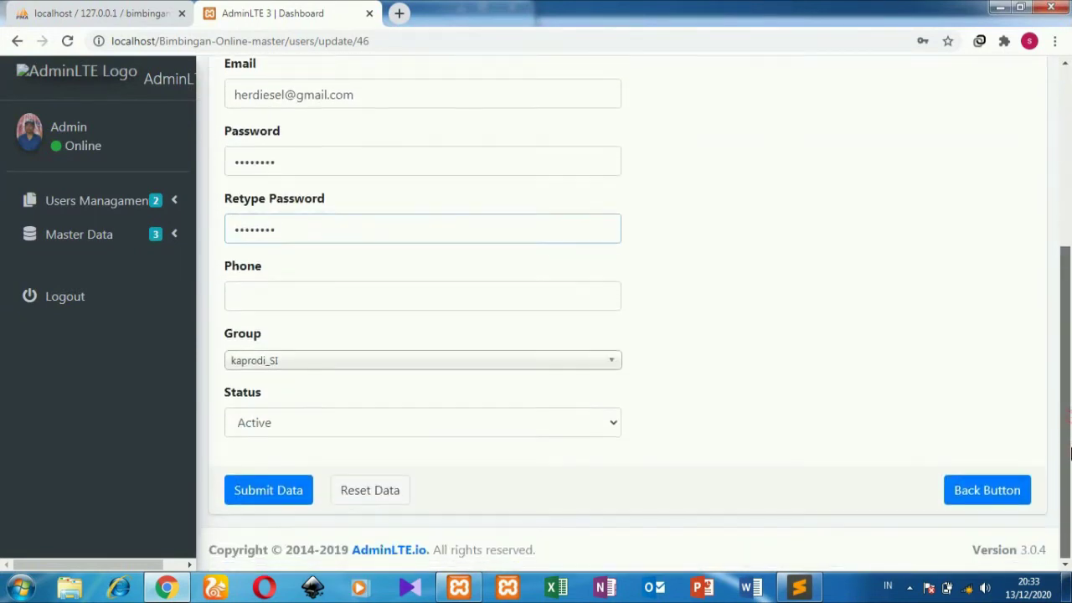
left_click(283, 489)
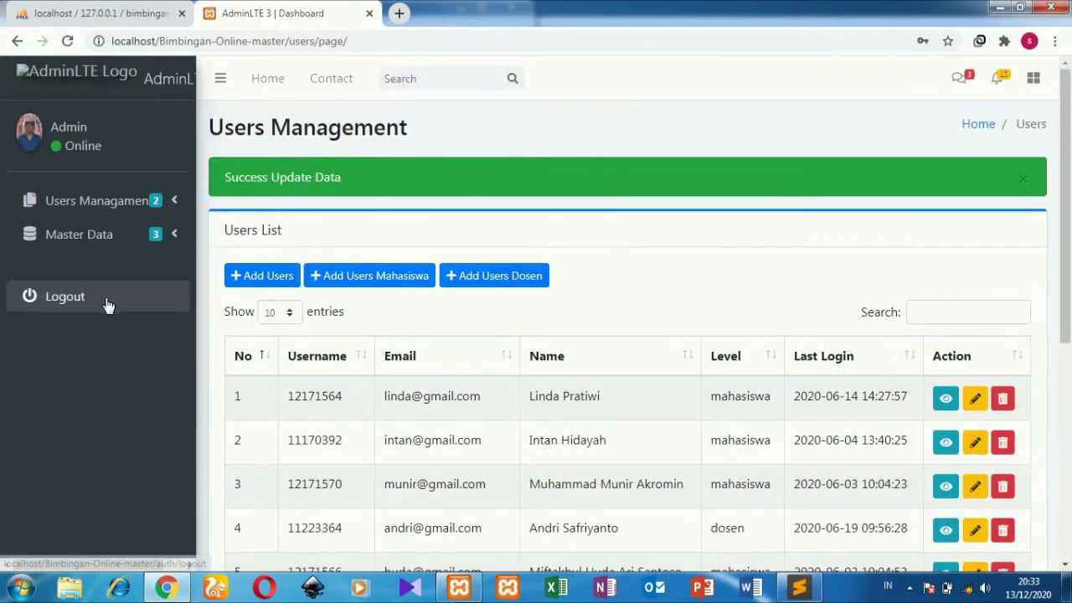
Step: Log out of the admin account and sign in as the kaprodi user with username, password and captcha
left_click(108, 304)
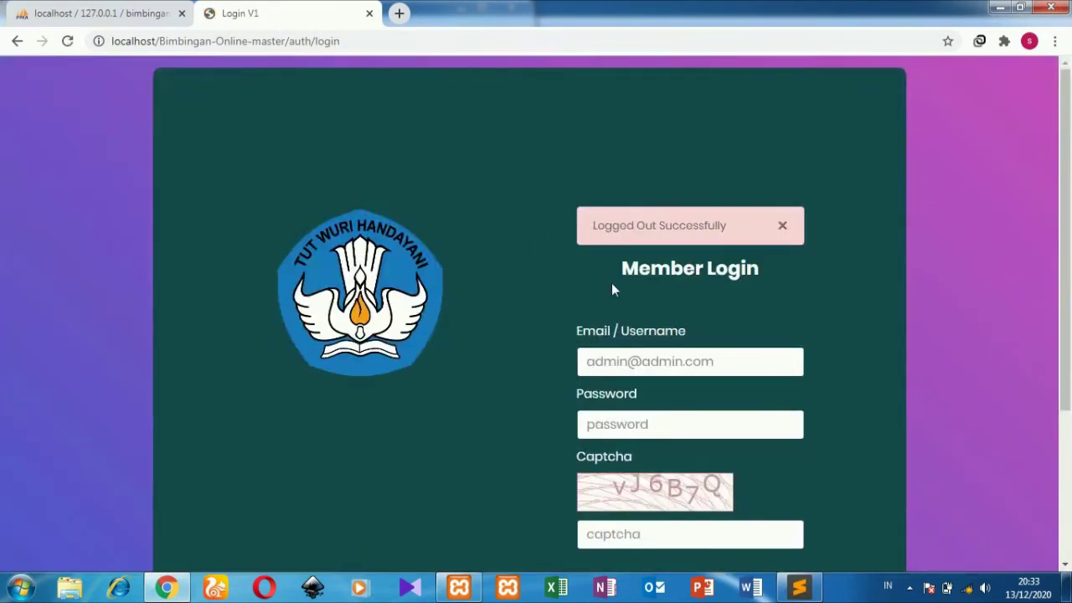
left_click(625, 362)
type("11223360")
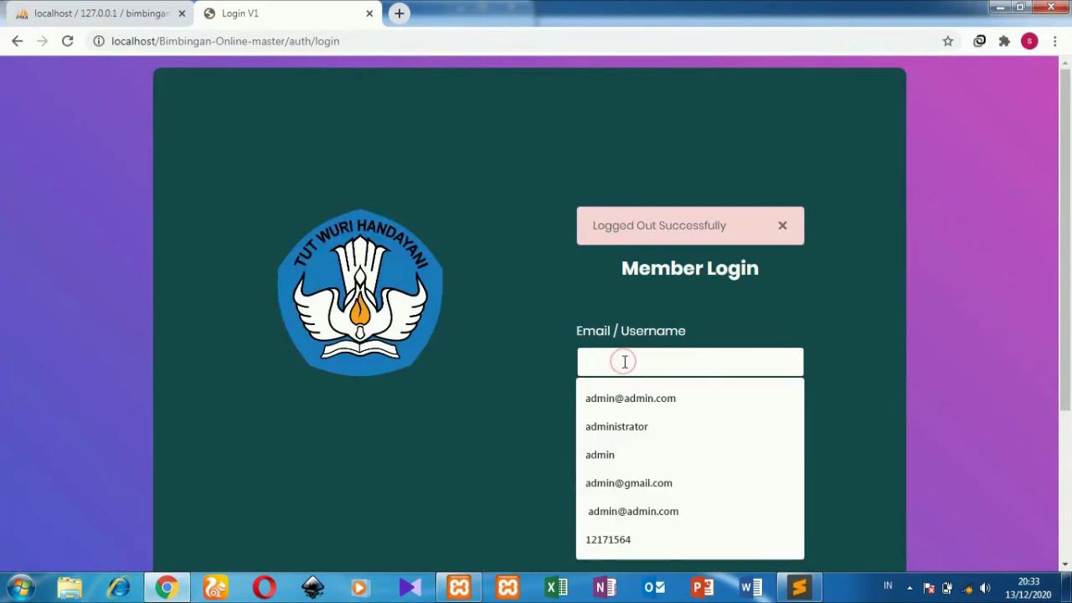
left_click(621, 413)
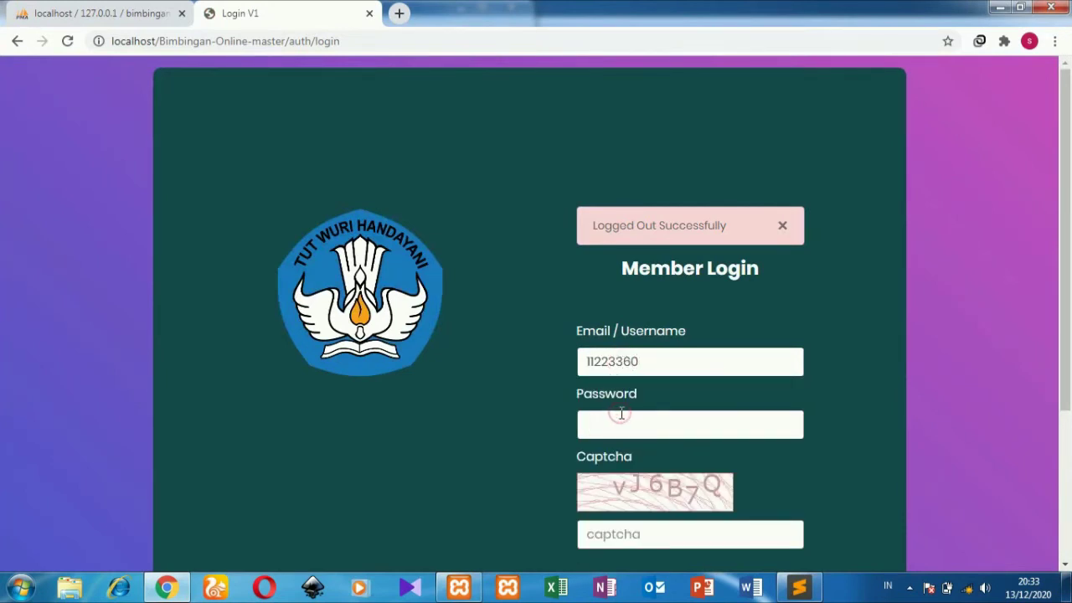
left_click(640, 533)
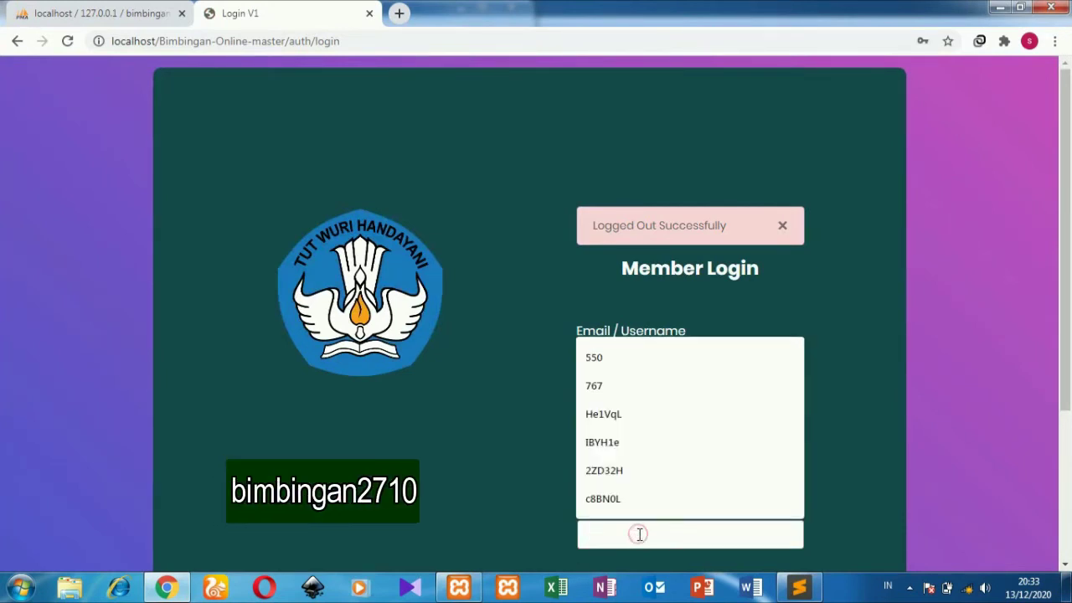
type("vJ6")
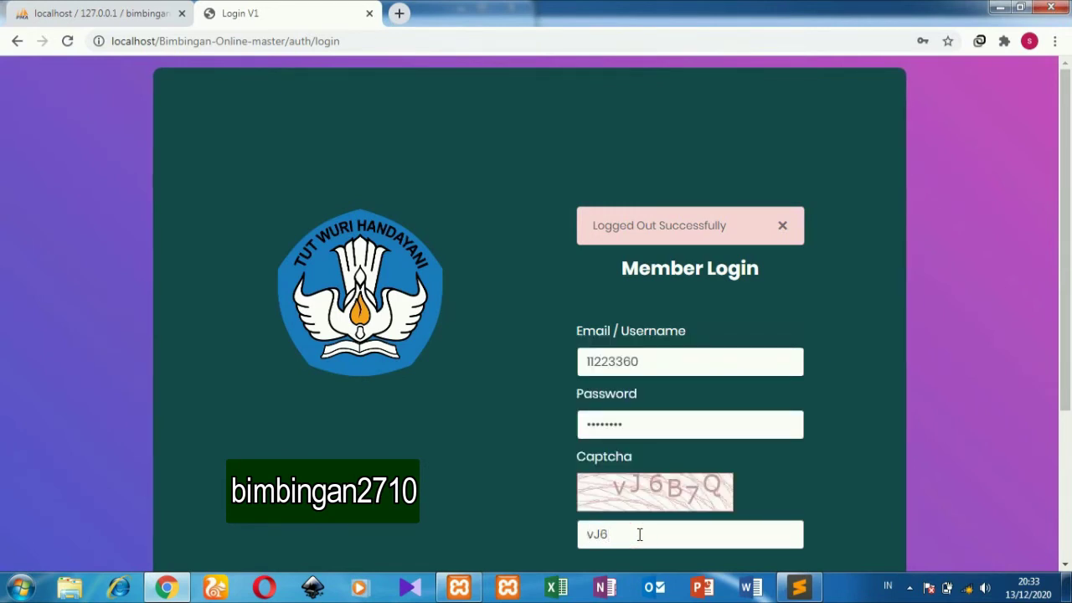
type("7Q")
scroll(754, 485, "down", 1)
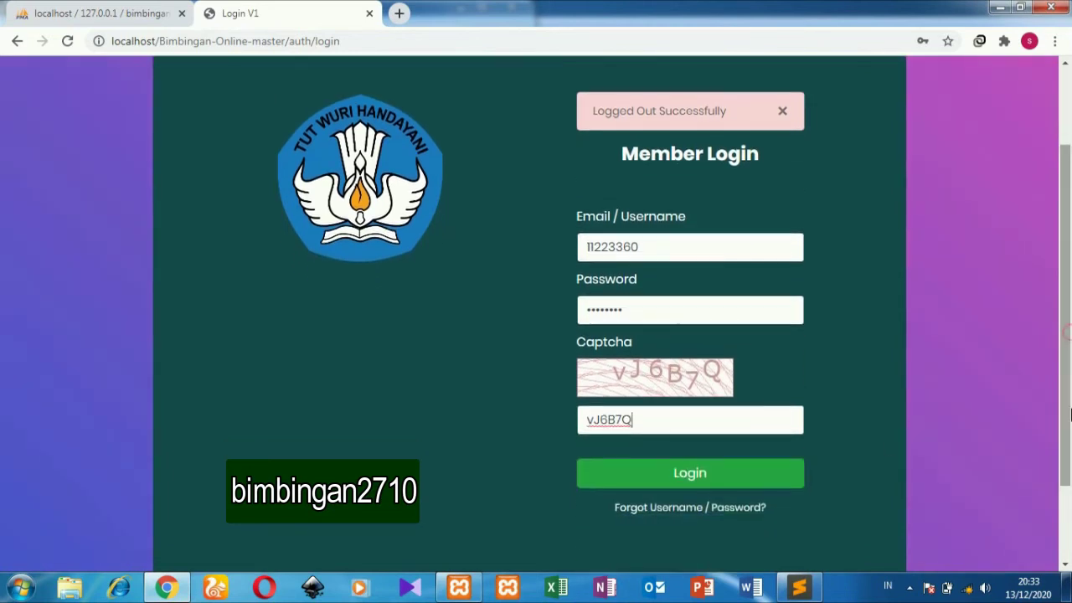
left_click(764, 474)
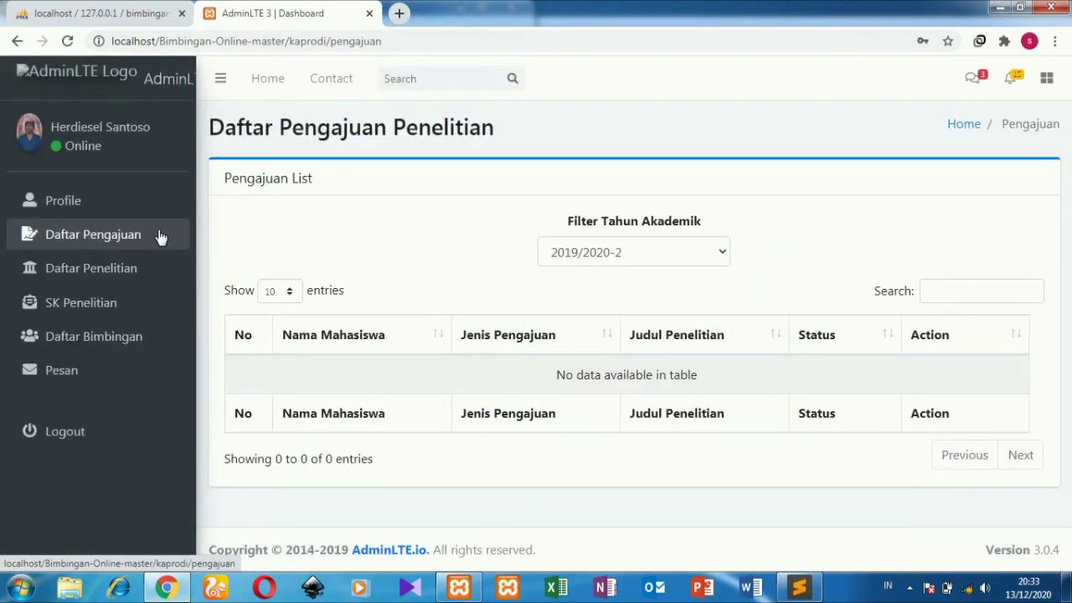
Step: Browse the kaprodi's Daftar Pengajuan, Daftar Penelitian and SK Penelitian pages
left_click(160, 237)
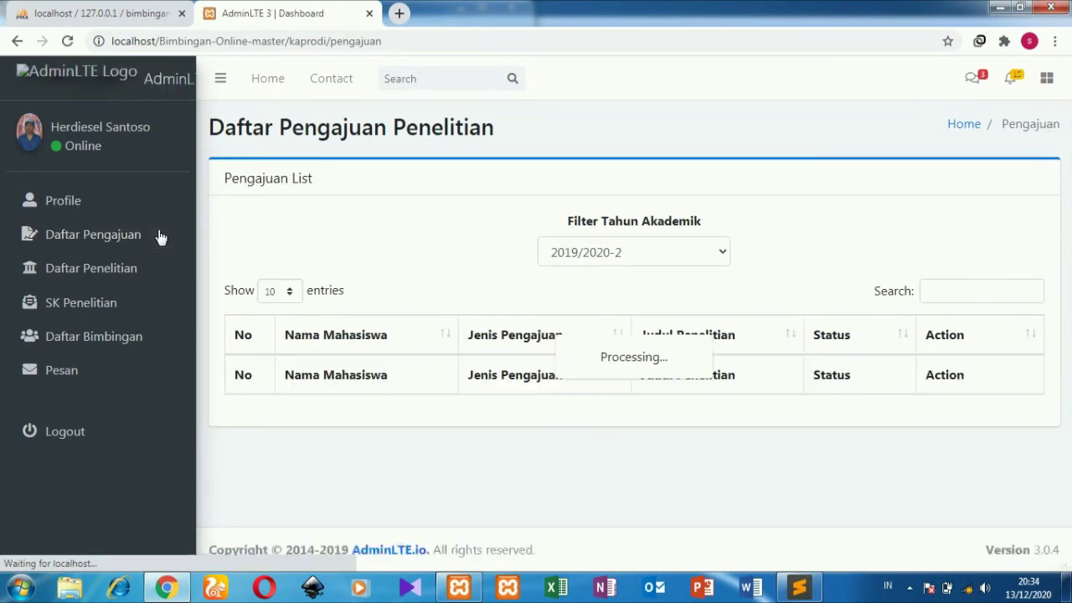
left_click(168, 279)
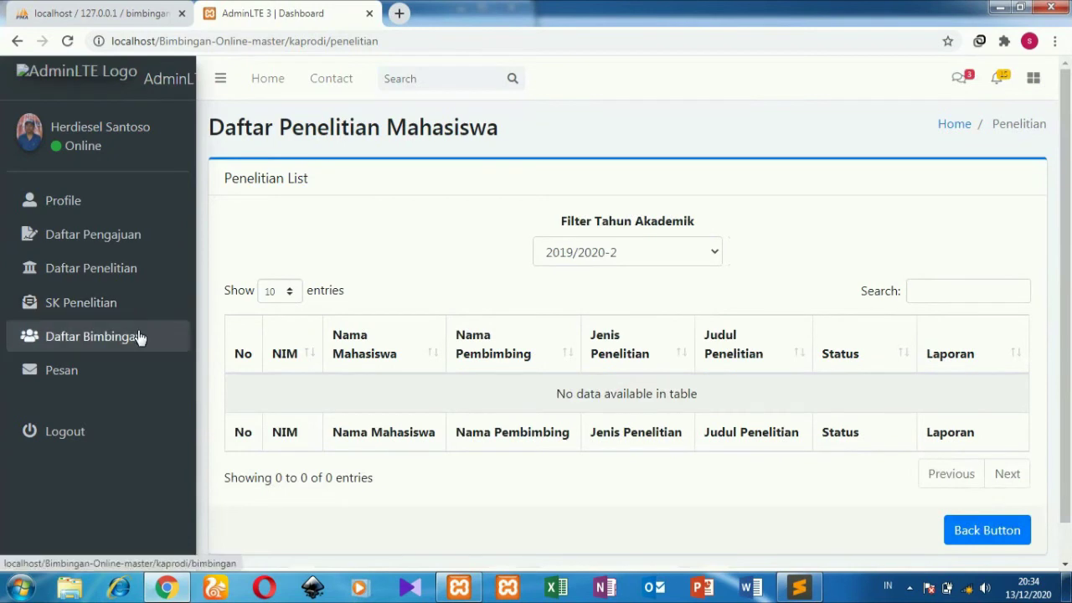
left_click(159, 310)
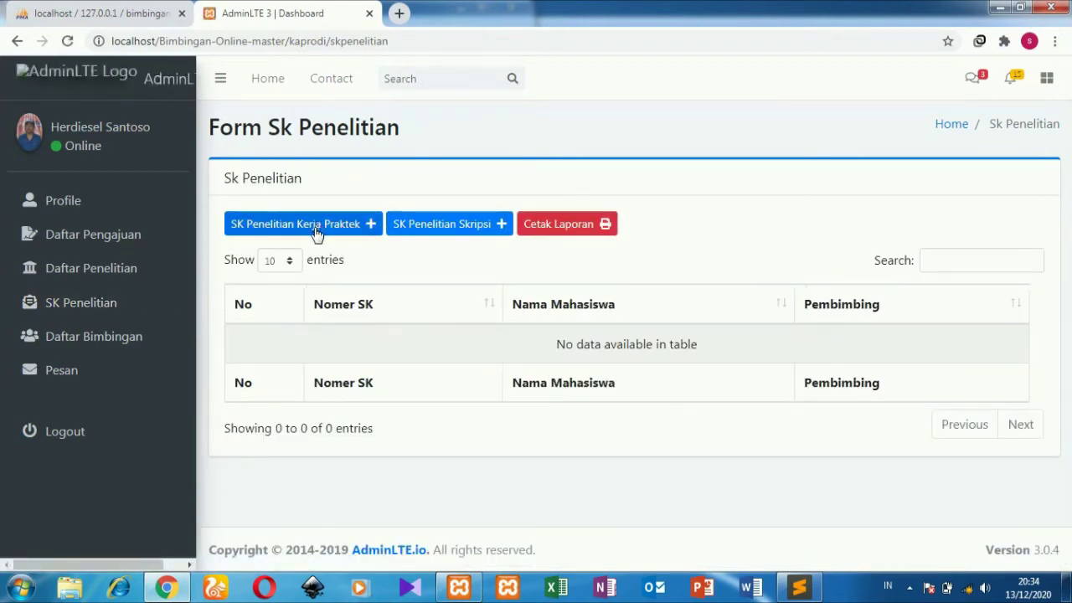
Step: Try SK Penelitian Kerja Praktek and Cetak Laporan (no data), then view Daftar Bimbingan and Pesan
left_click(317, 227)
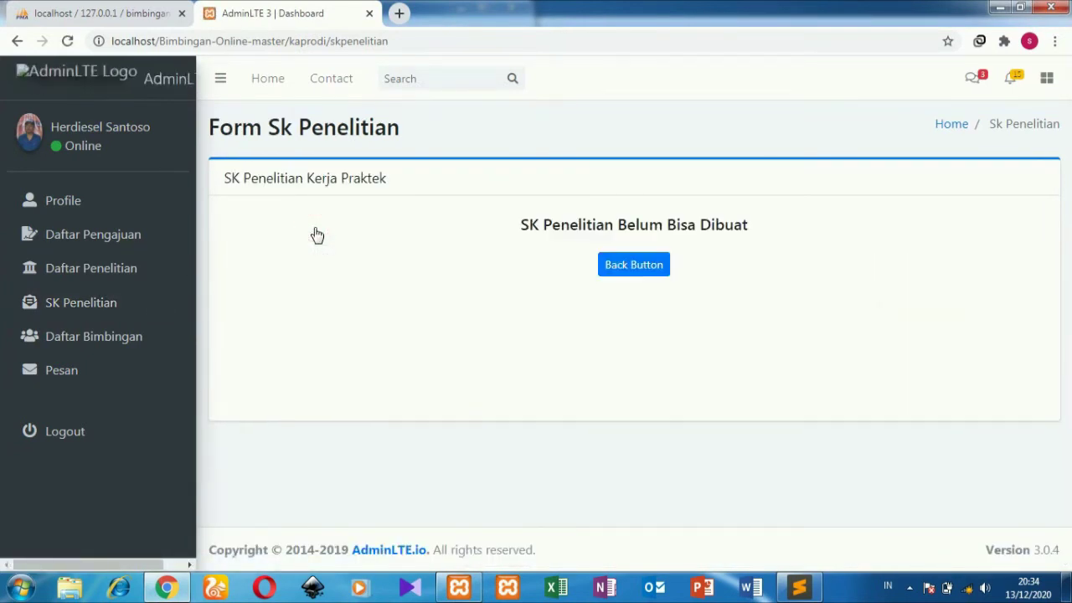
left_click(634, 265)
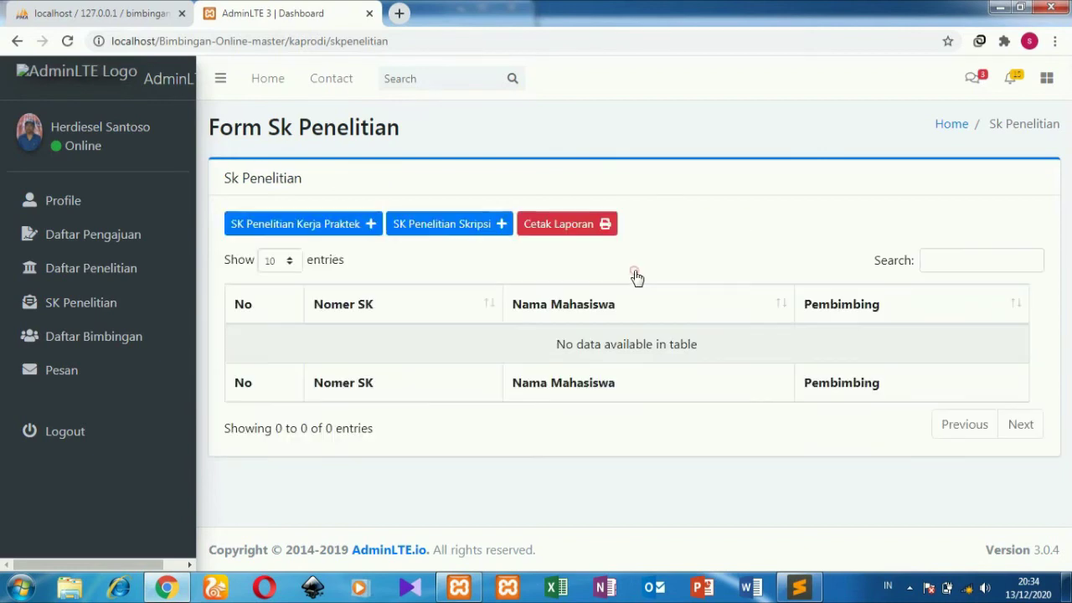
left_click(531, 228)
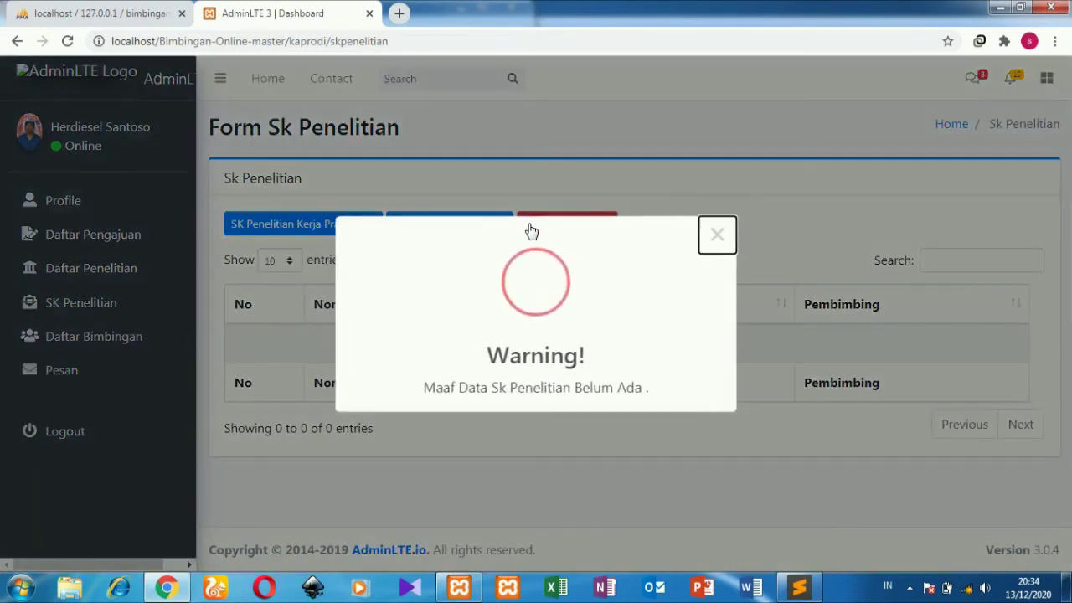
left_click(710, 236)
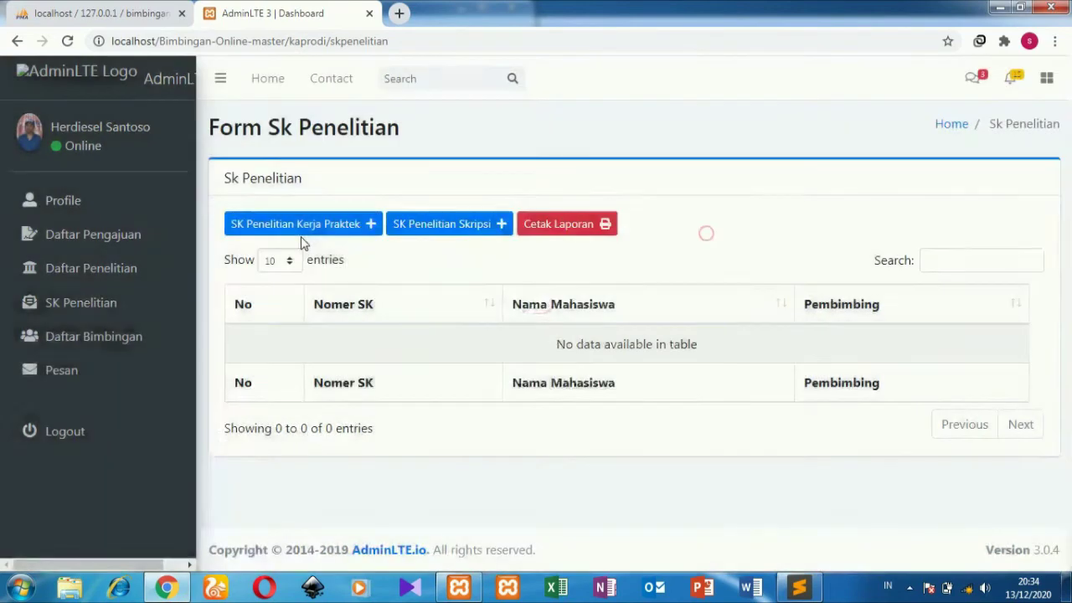
left_click(143, 339)
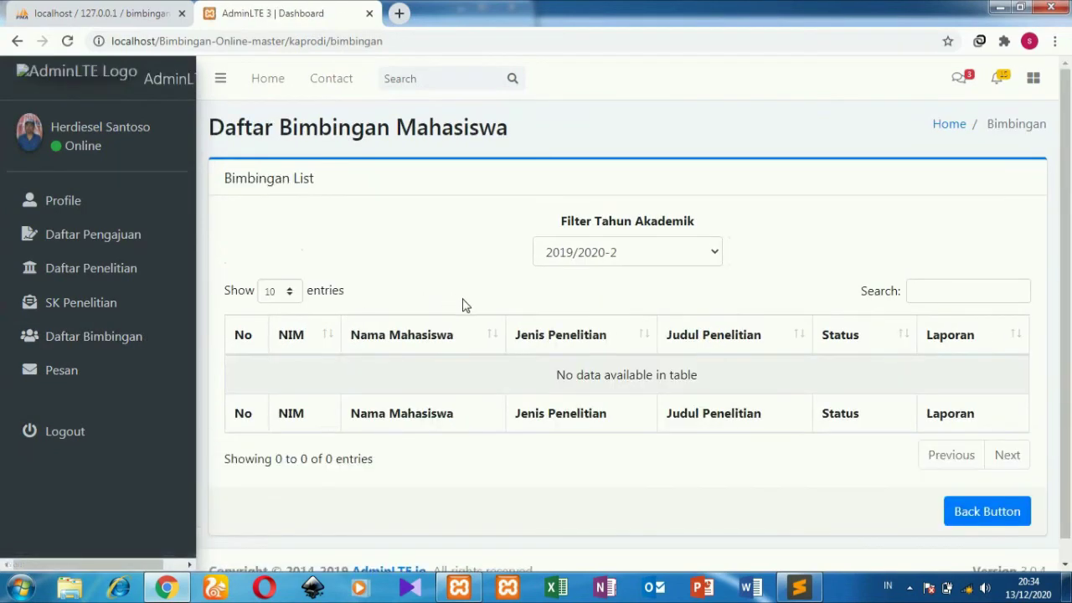
left_click(125, 384)
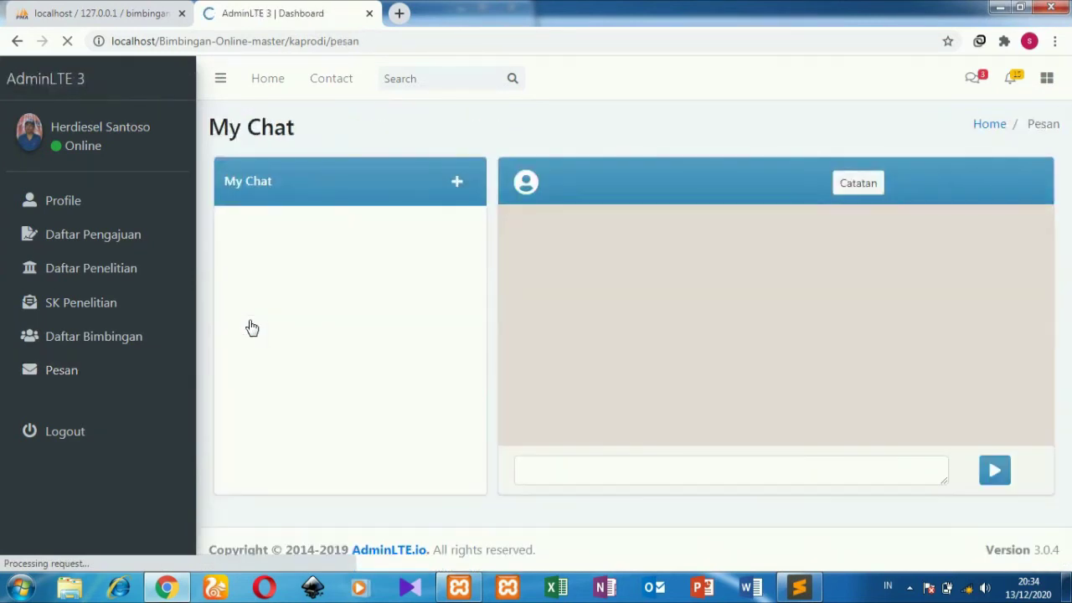
Step: Visit Chat Sekarang, the kaprodi Profile and Daftar Pengajuan pages, then log out
left_click(456, 189)
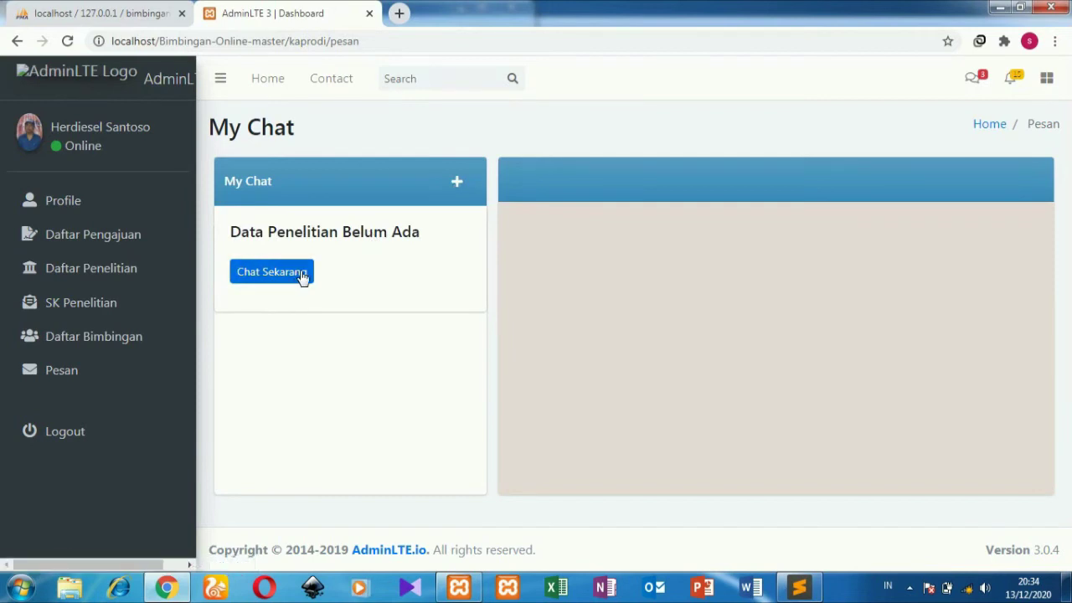
left_click(184, 203)
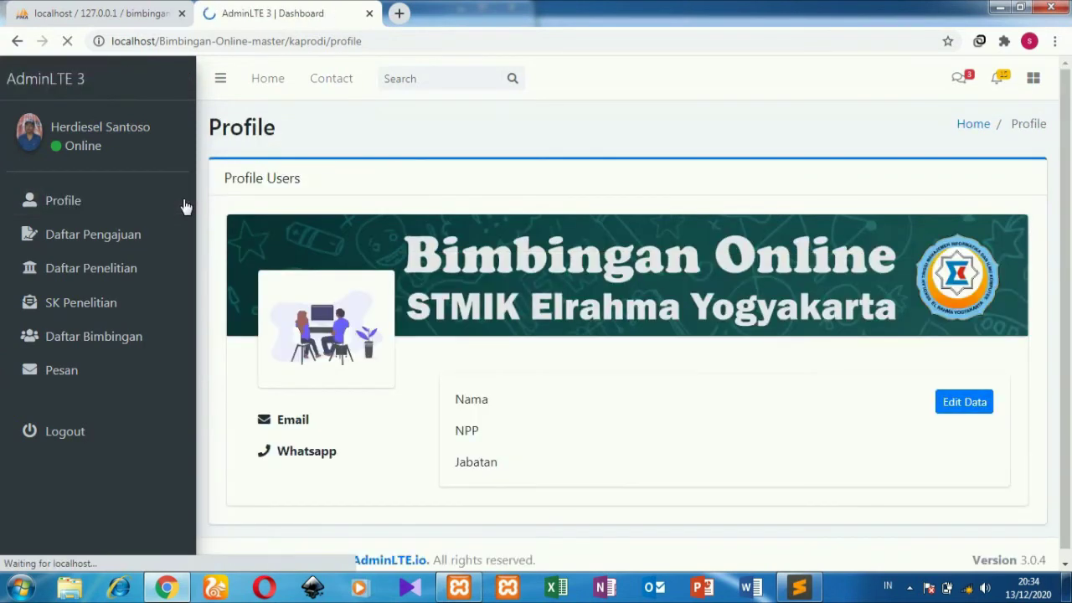
left_click_drag(1070, 208, 1070, 389)
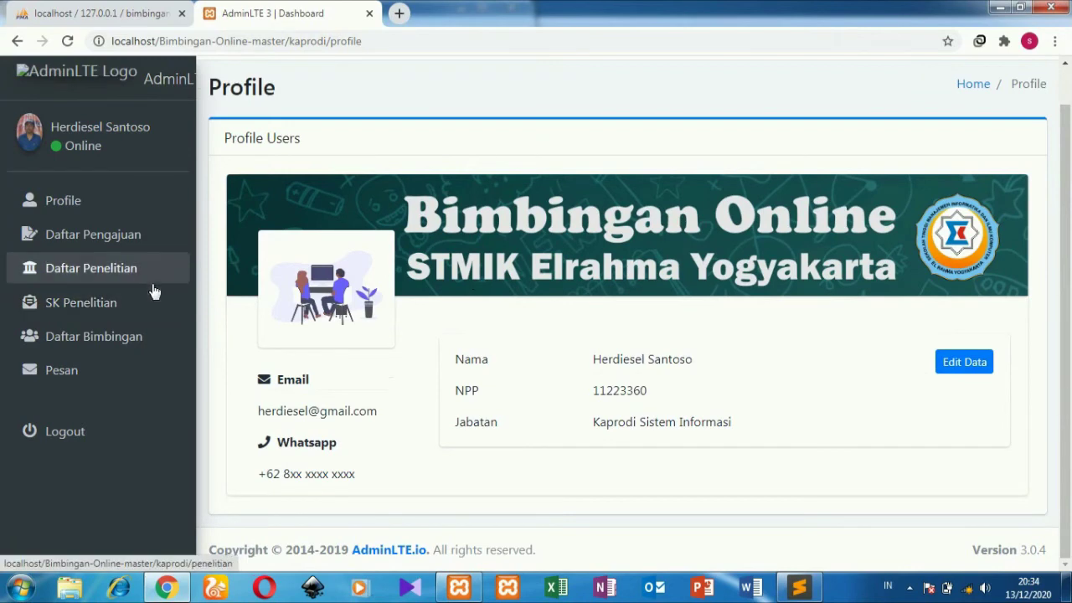
left_click(128, 251)
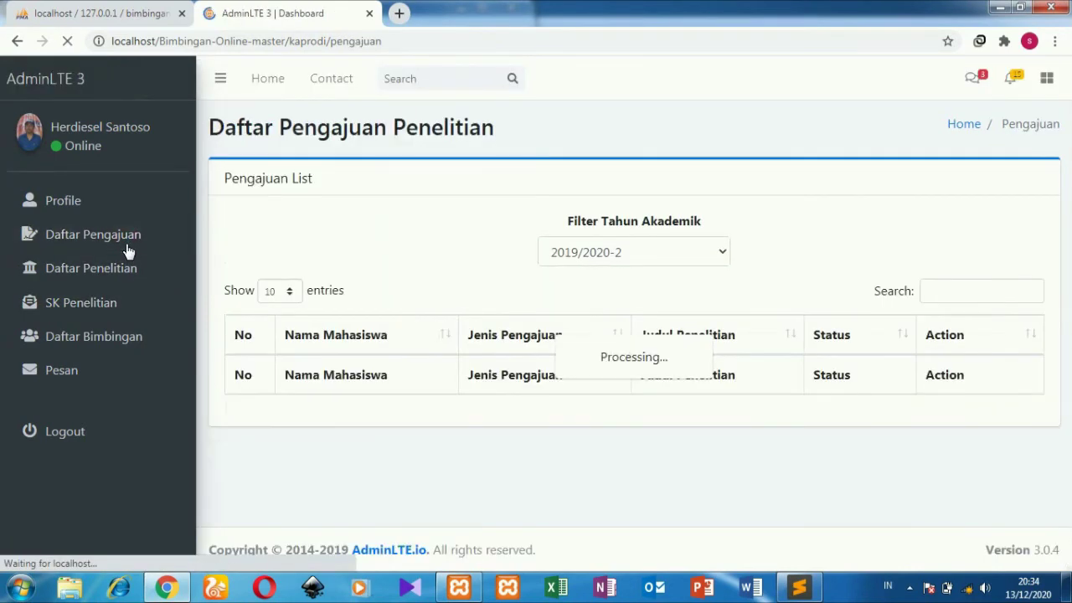
left_click(110, 440)
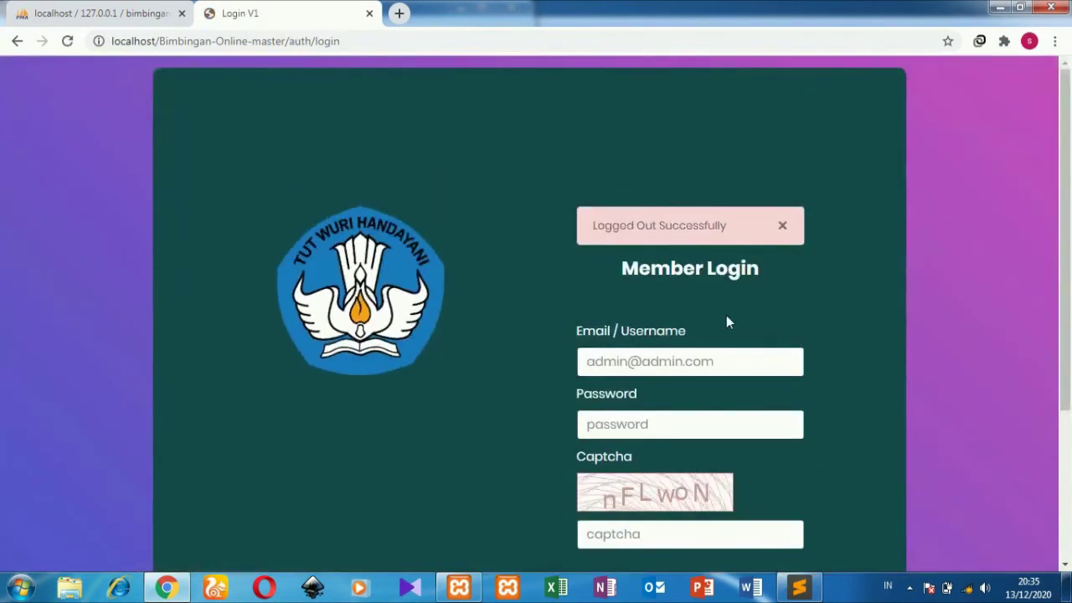
Step: Attempt an administrator login using the saved username, the password and the typed captcha
left_click_drag(1065, 210, 1071, 295)
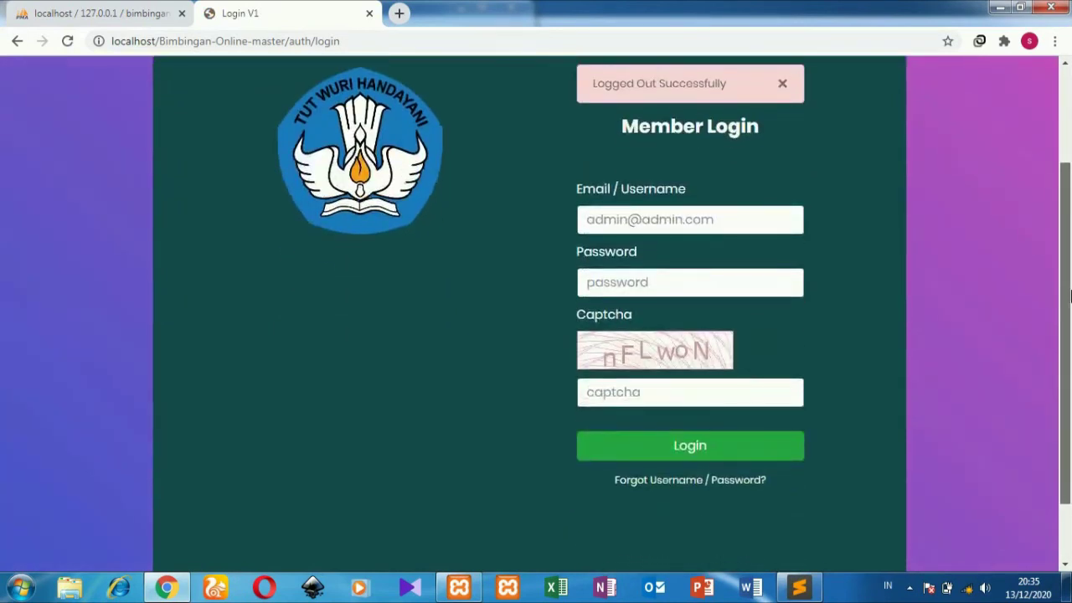
left_click(708, 227)
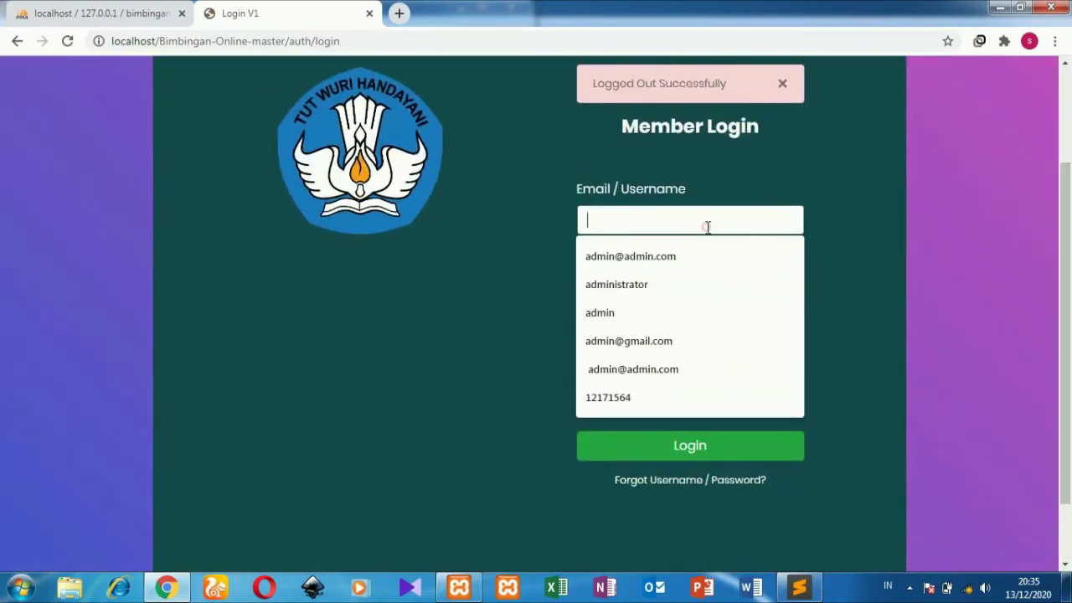
left_click(671, 278)
left_click(672, 279)
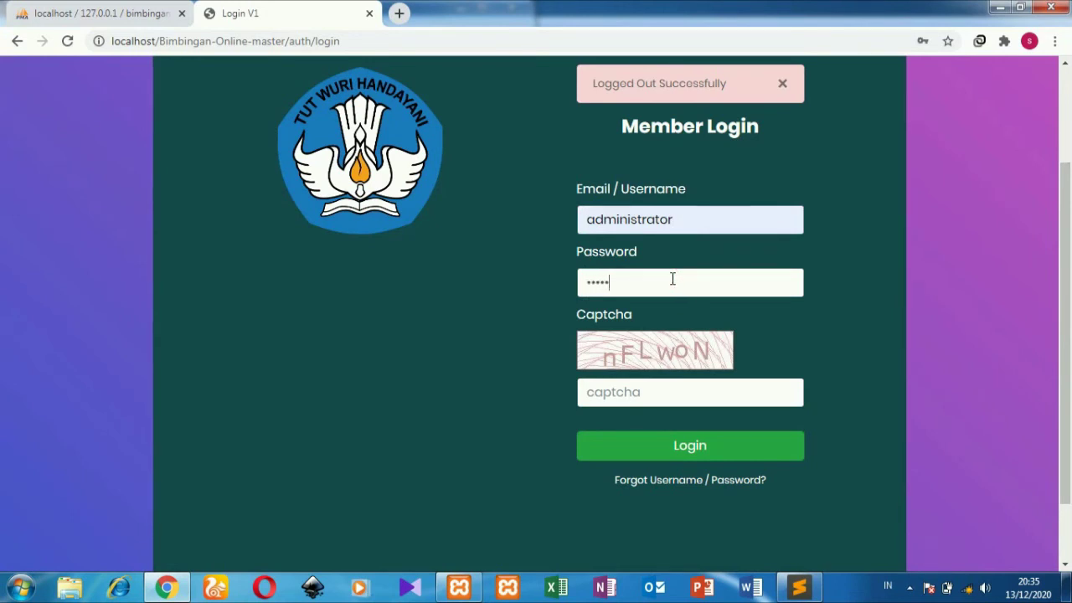
left_click(661, 392)
type("N")
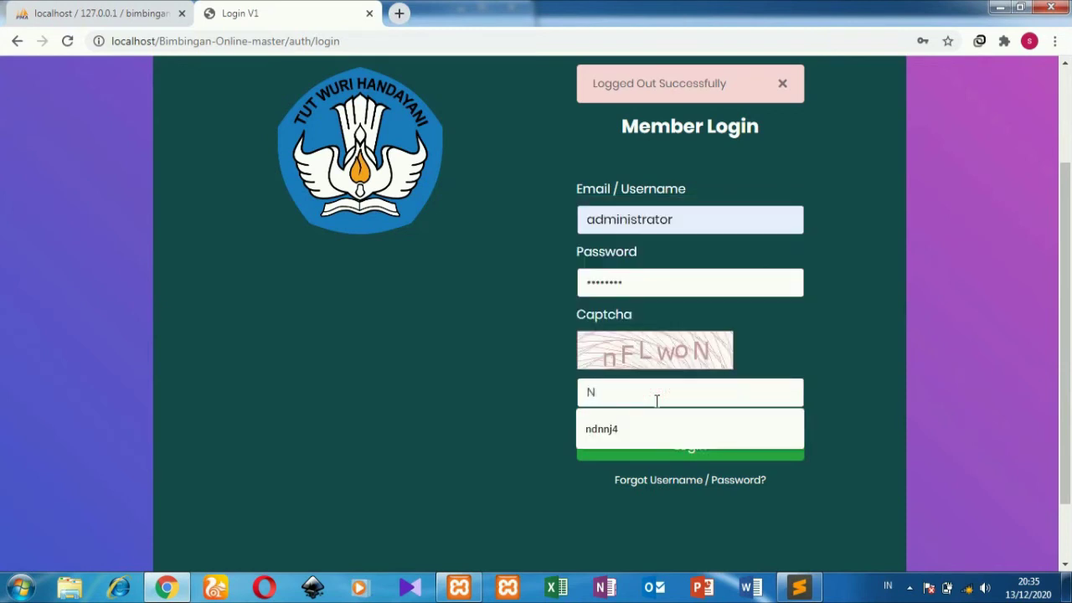
key("BackSpace")
type("nFL")
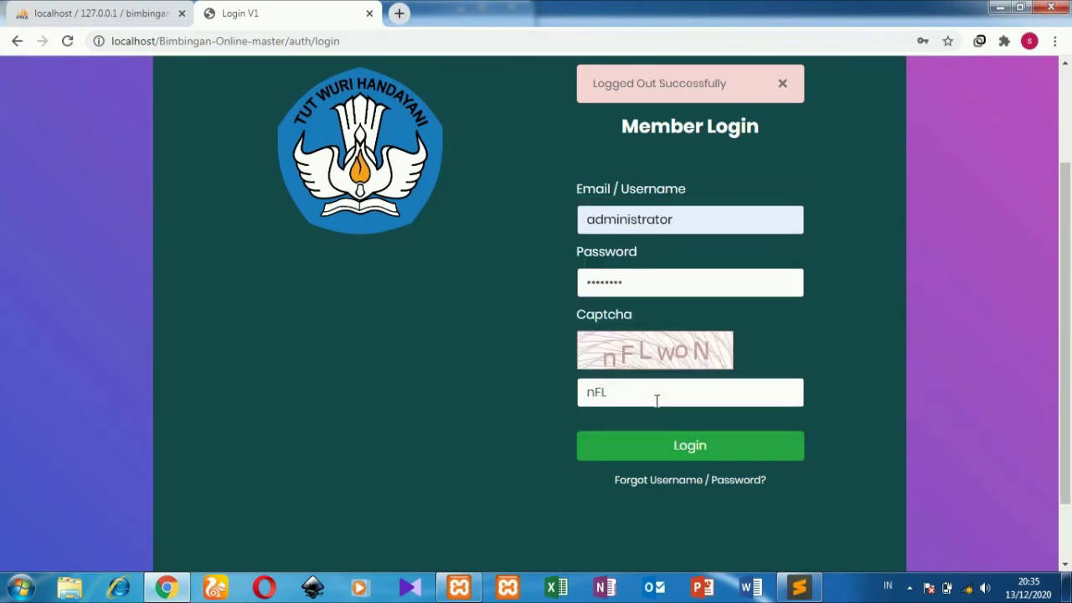
type("woN")
left_click(660, 453)
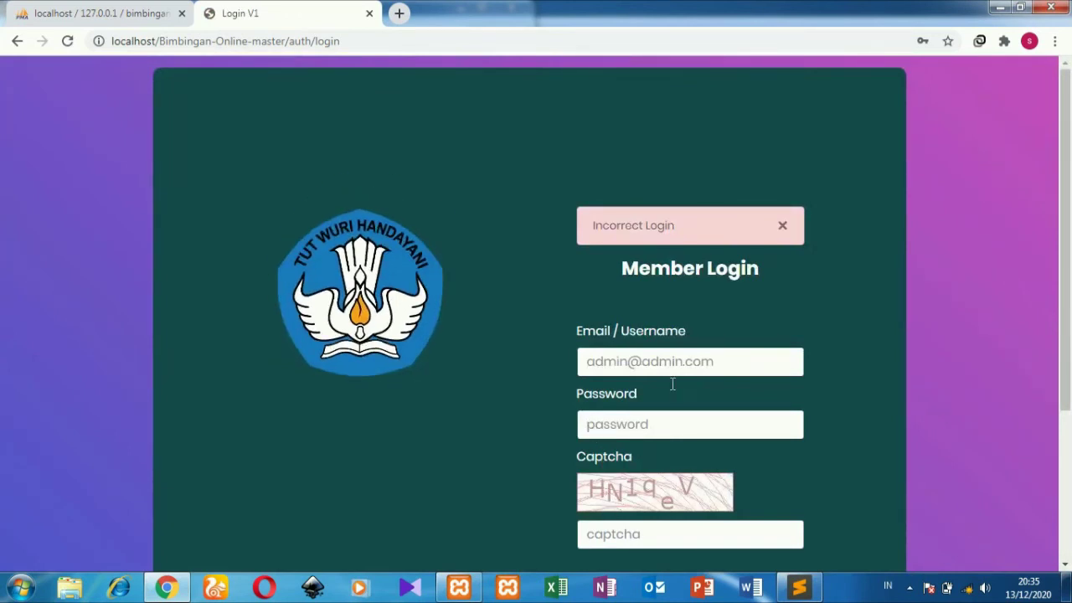
Step: Refill the saved administrator username on the login form and start the new captcha
left_click(688, 362)
left_click(649, 425)
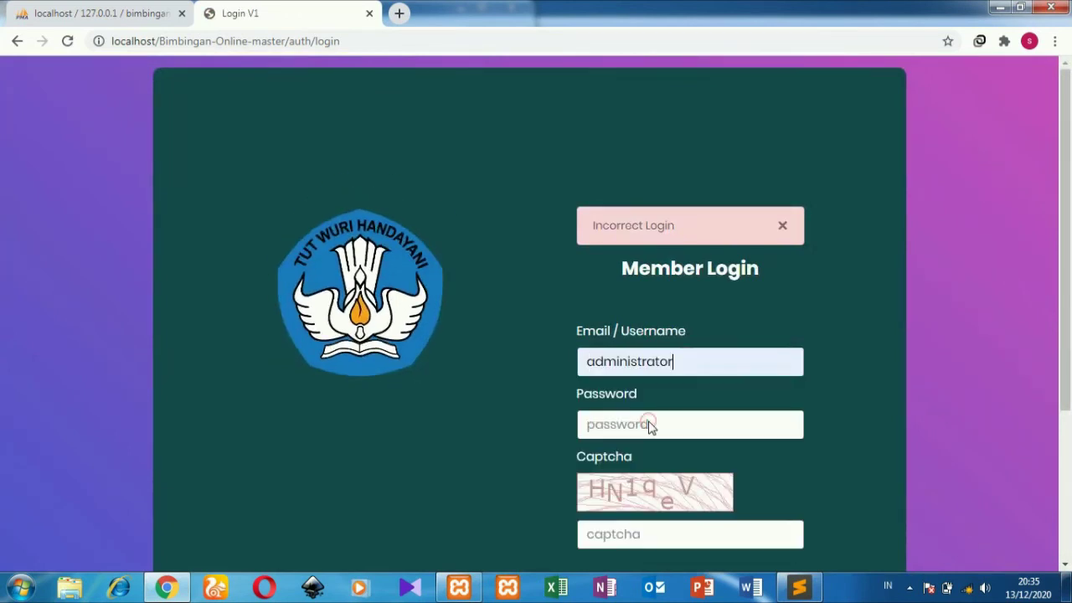
left_click(649, 421)
left_click(659, 528)
type("H")
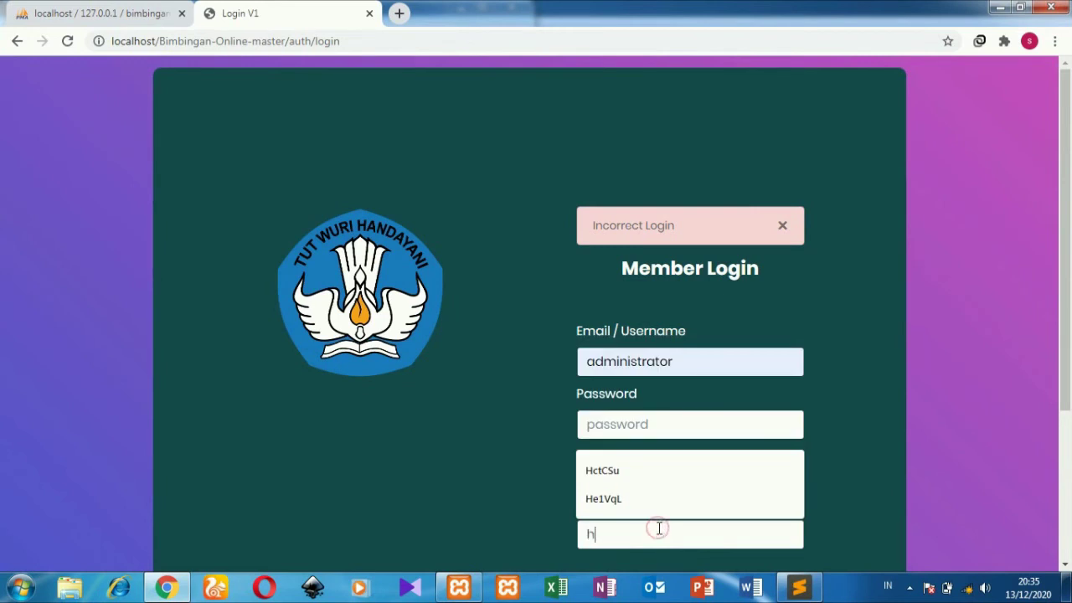
key("BackSpace")
Step: Enter the admin password and captcha, log in, and open the fourth user's edit form
left_click(728, 424)
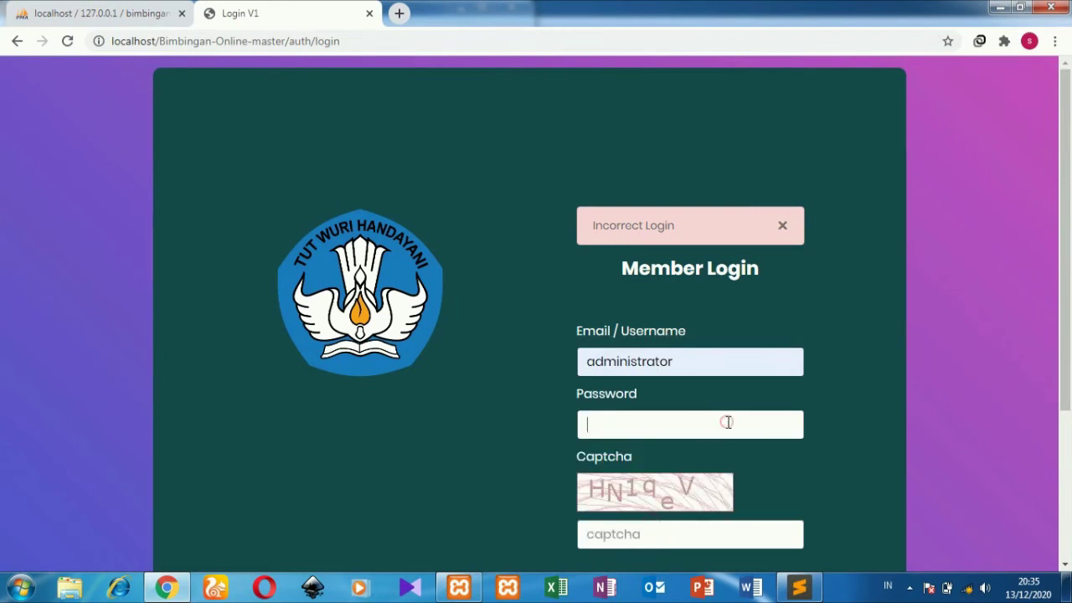
type("ad")
left_click(673, 544)
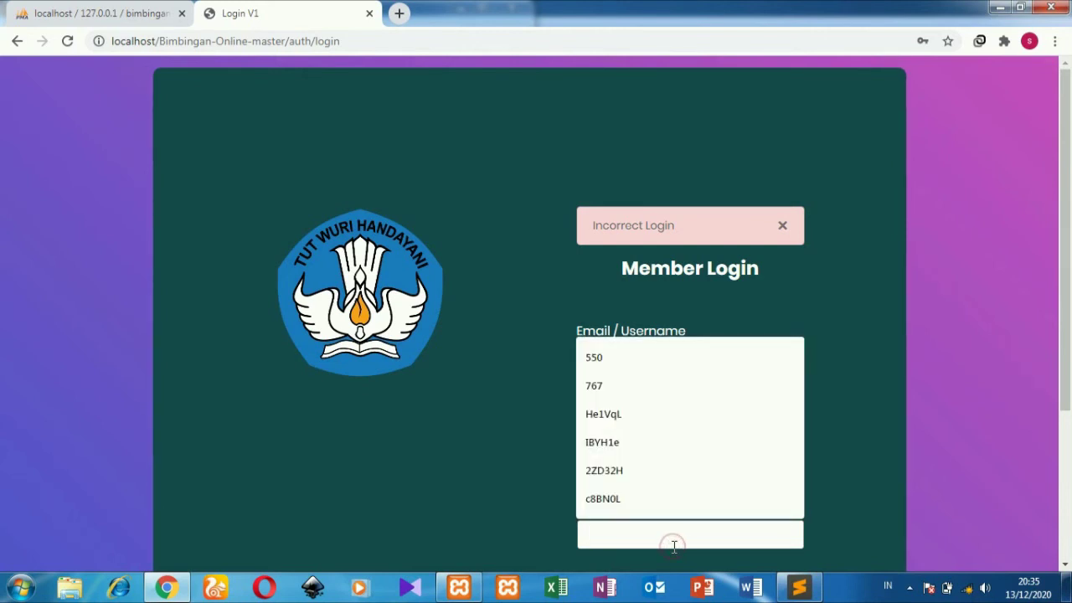
type("HN")
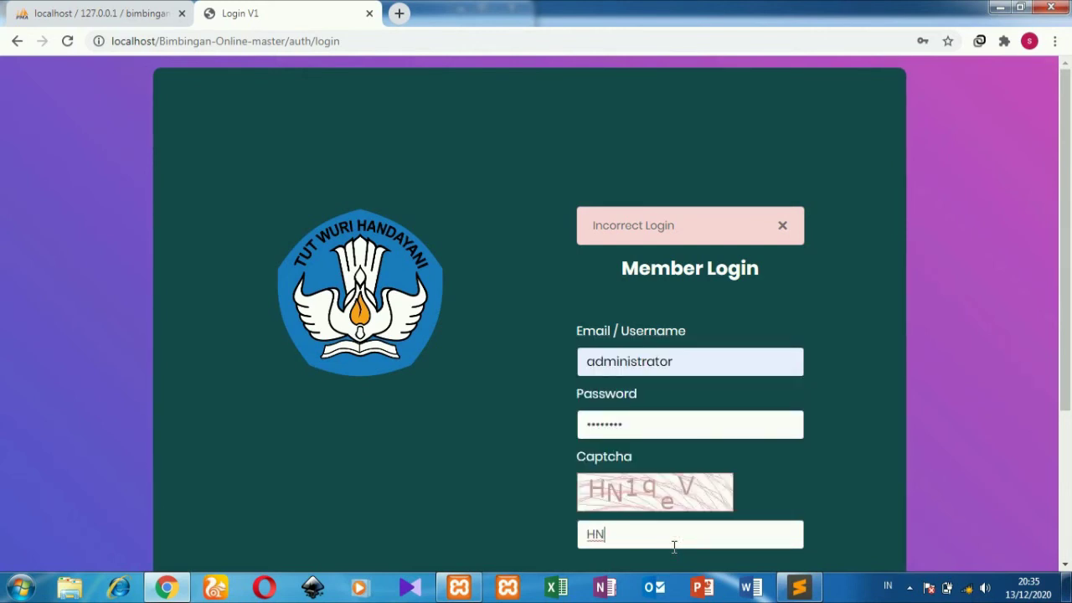
type("1qeV")
scroll(730, 501, "down", 2)
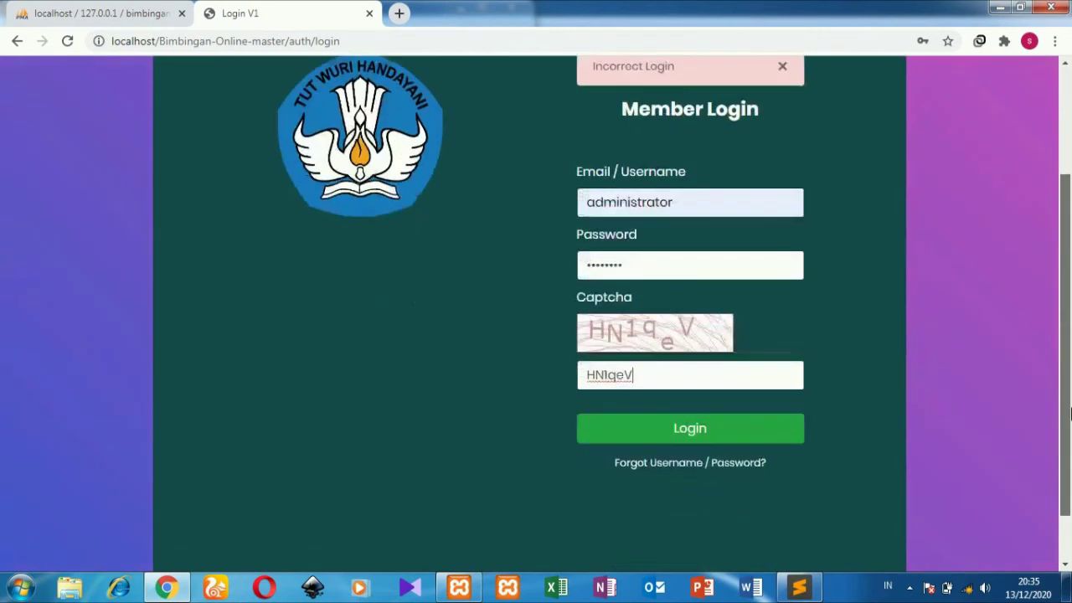
left_click(785, 436)
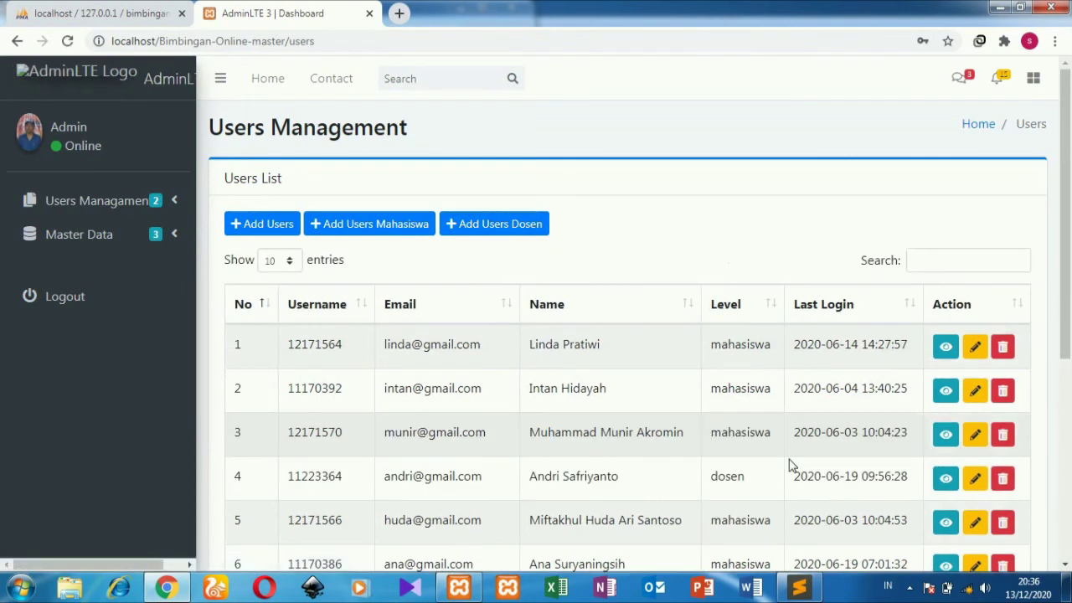
left_click(973, 479)
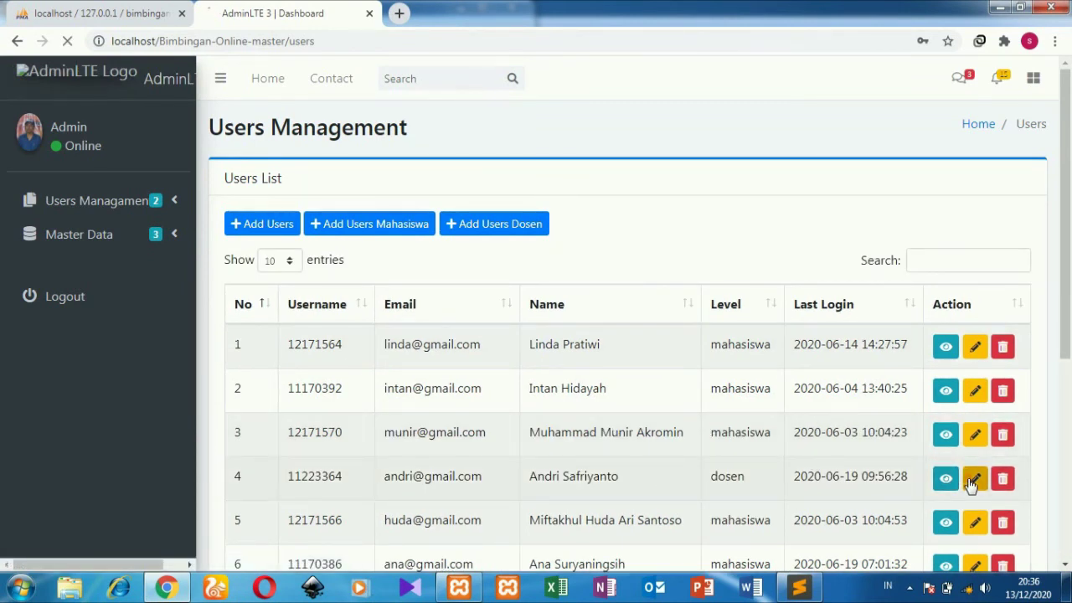